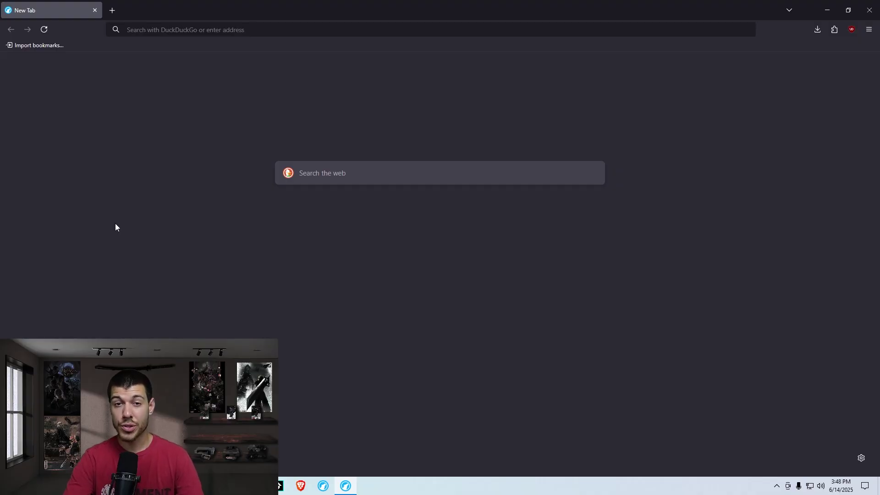
Search the web for 'linux mint' and open the official linuxmint.com site.
click(177, 30)
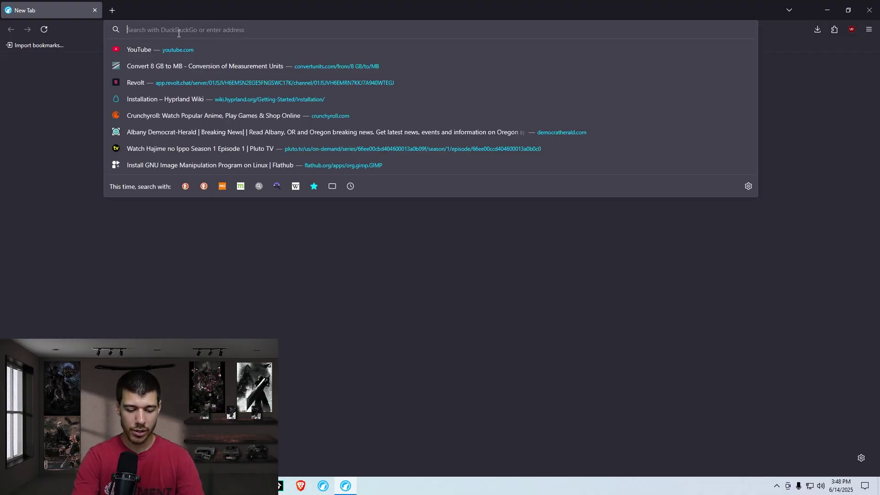
text(linux mint)
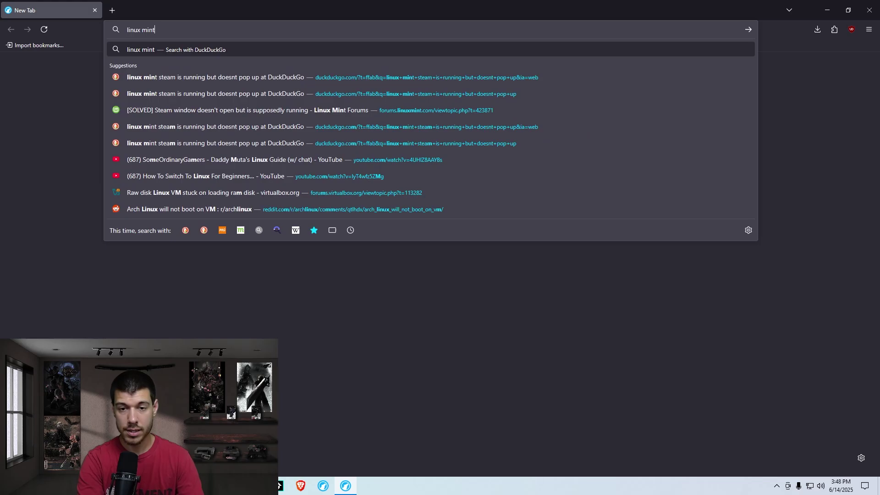
key(Return)
click(135, 150)
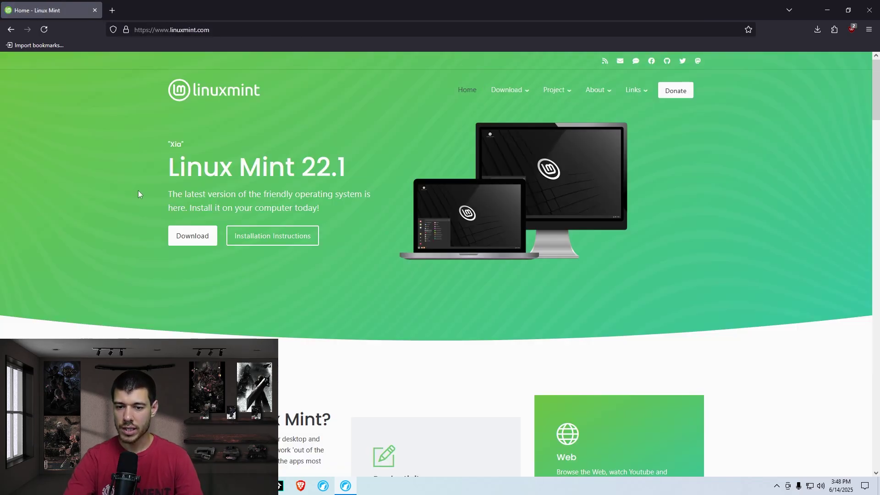
Download the Linux Mint 22.1 64-bit torrent into Downloads, replacing the existing file.
click(204, 233)
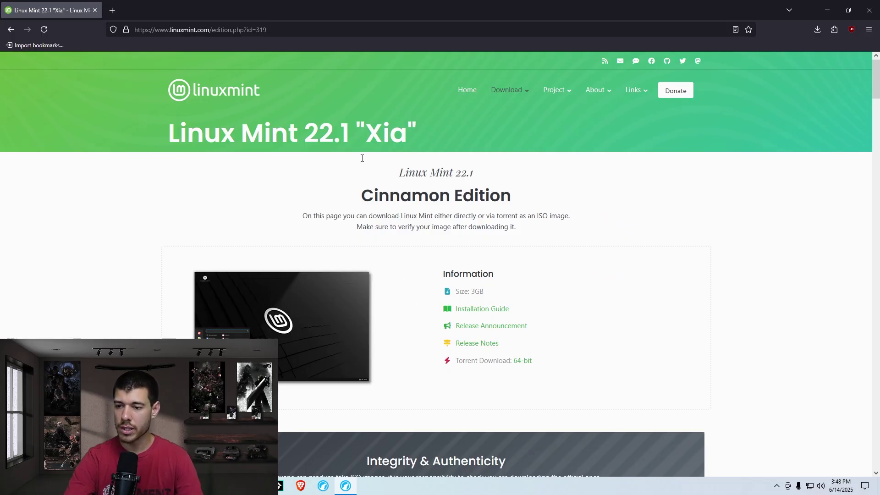
click(522, 366)
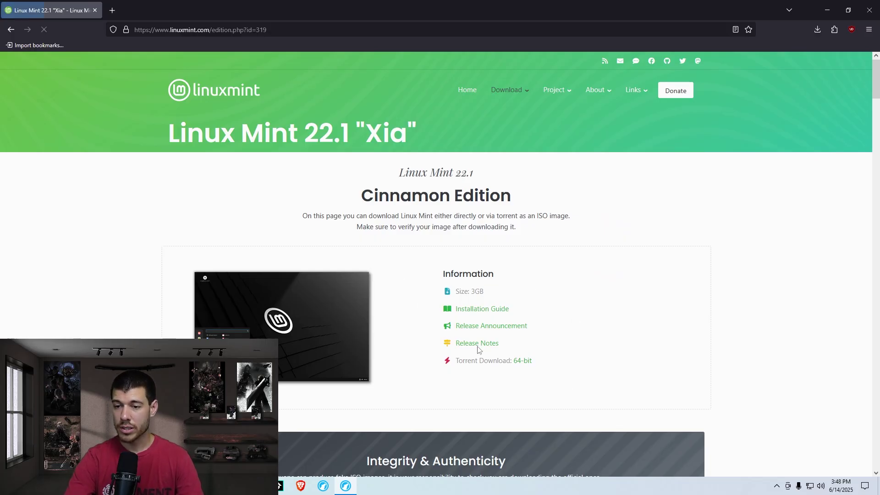
click(353, 233)
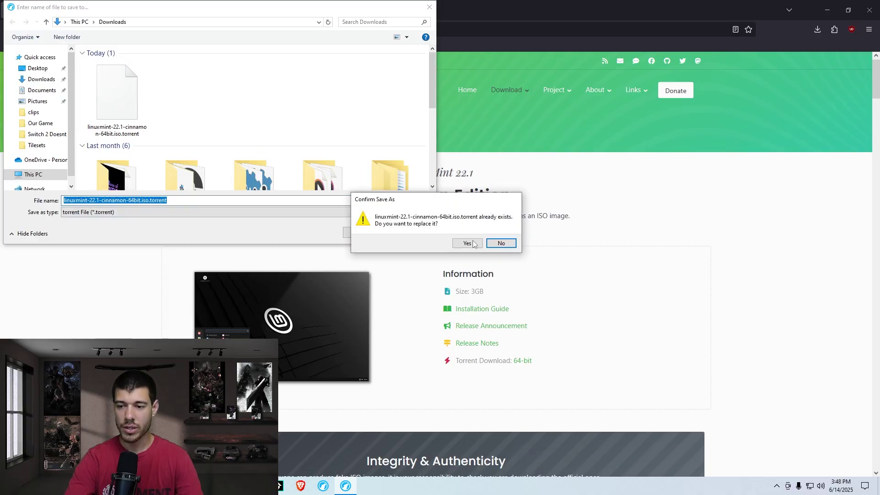
click(468, 243)
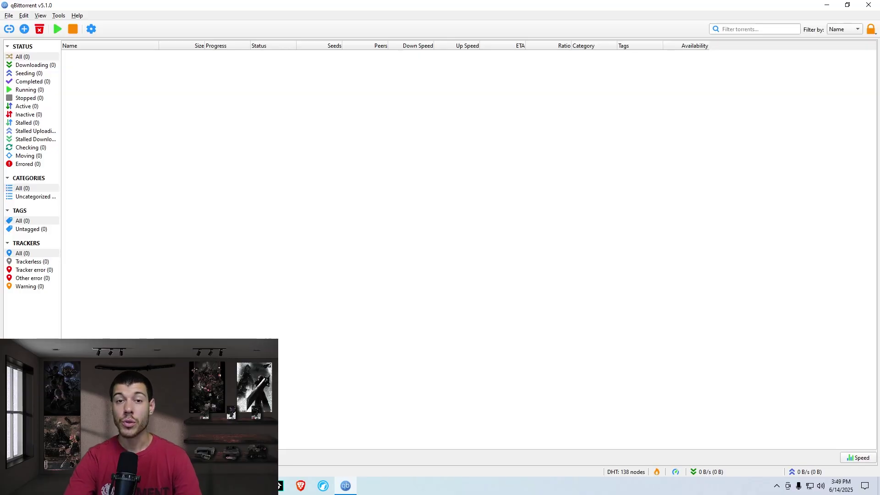
Add the linuxmint torrent file from Downloads and start downloading the Linux Mint ISO.
click(8, 16)
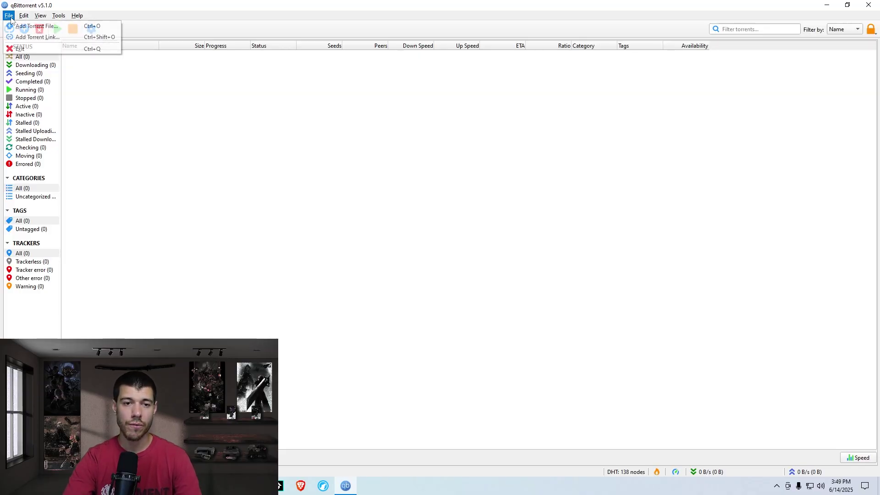
click(25, 24)
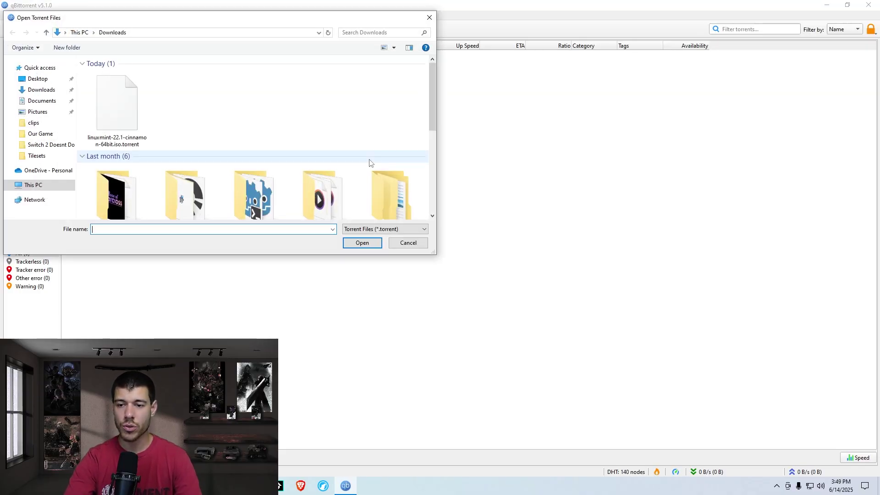
click(113, 116)
click(361, 243)
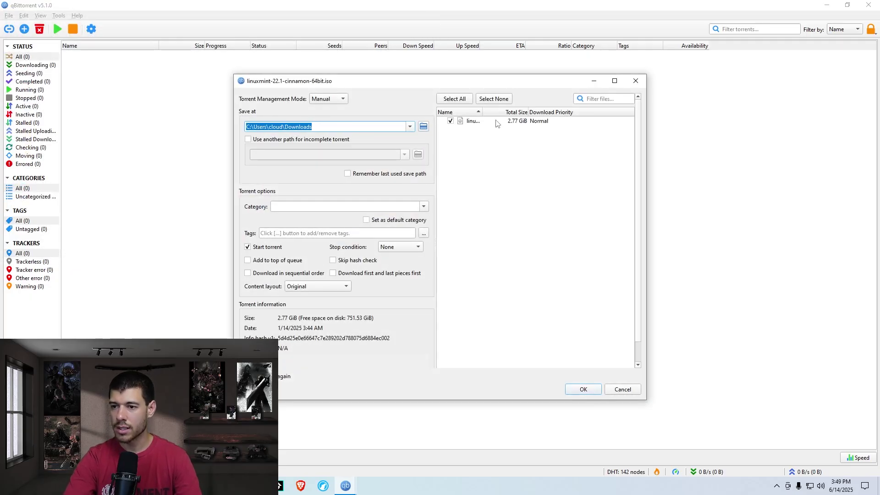
double_click(483, 115)
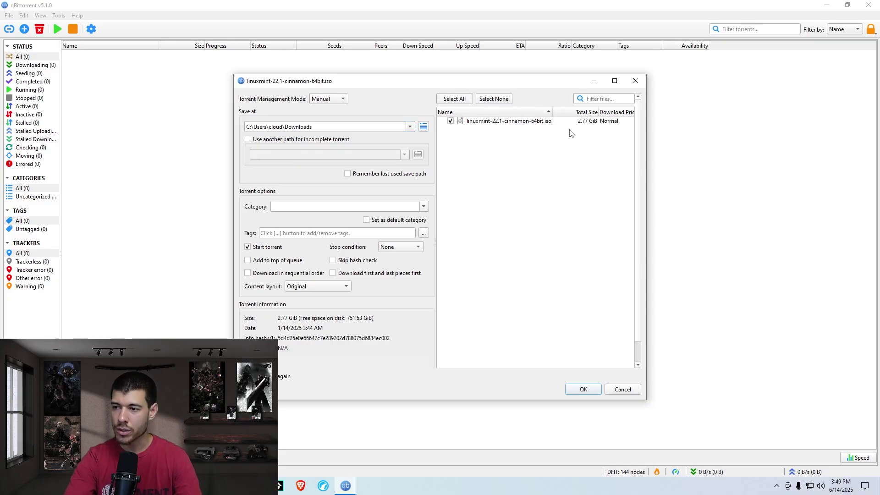
click(594, 389)
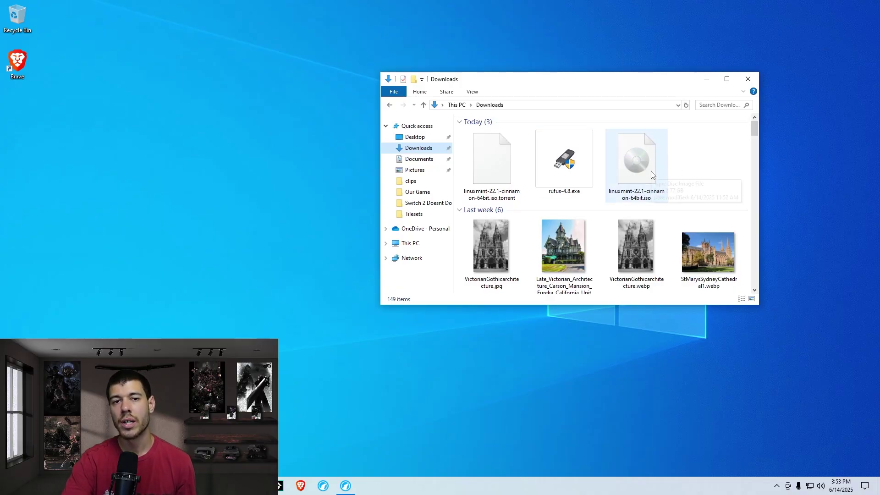
Bring Firefox back and search the web for 'rufus'.
click(345, 485)
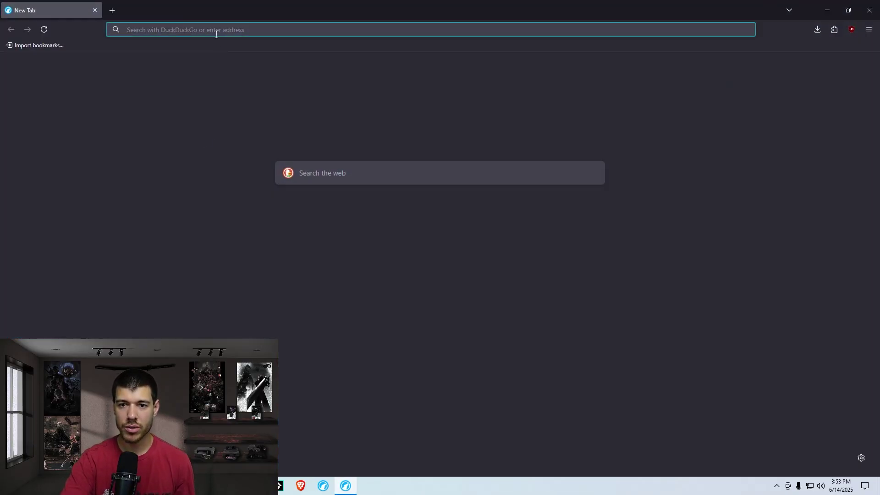
click(217, 30)
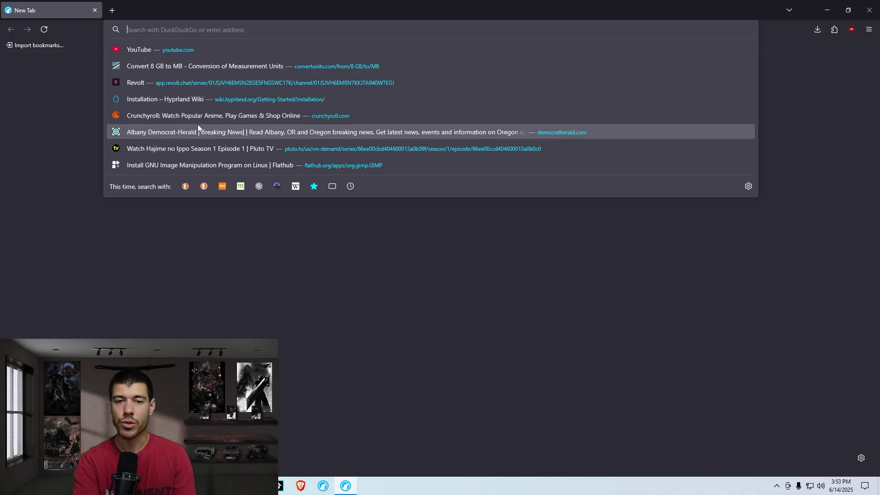
text(rufus)
key(Return)
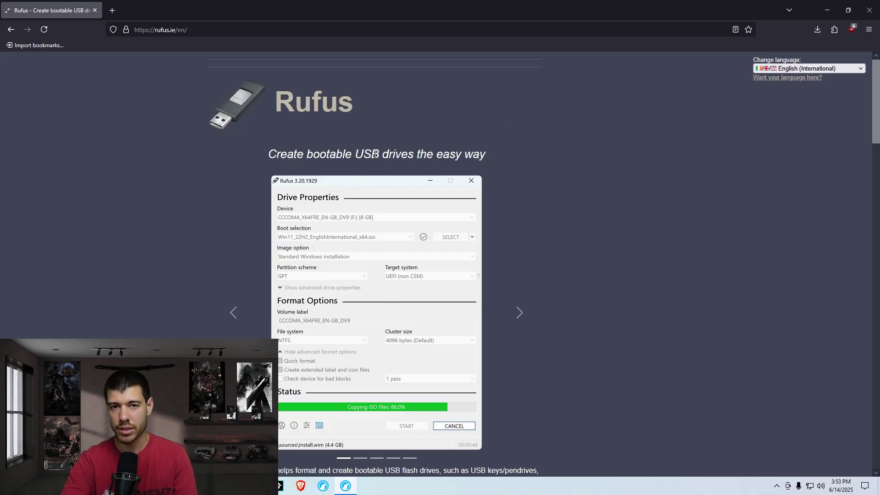
Download rufus-4.8.exe into Downloads, replacing the existing copy.
scroll(195, 192, down, 10)
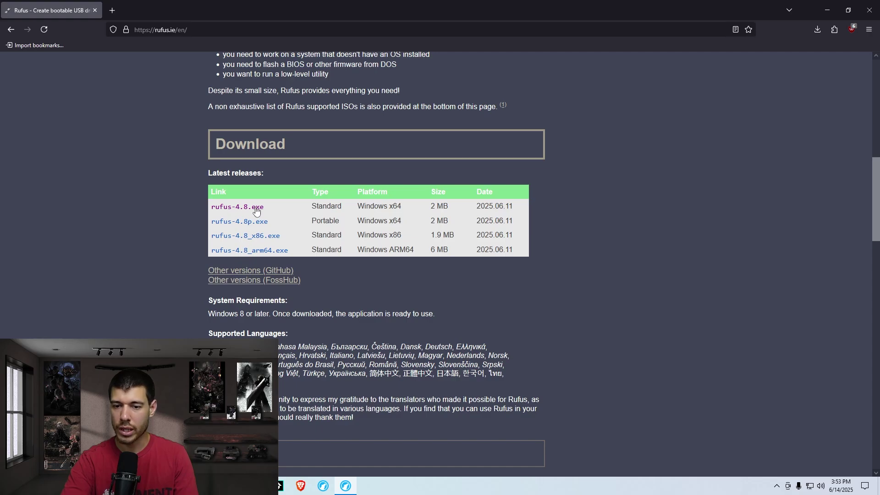
click(248, 209)
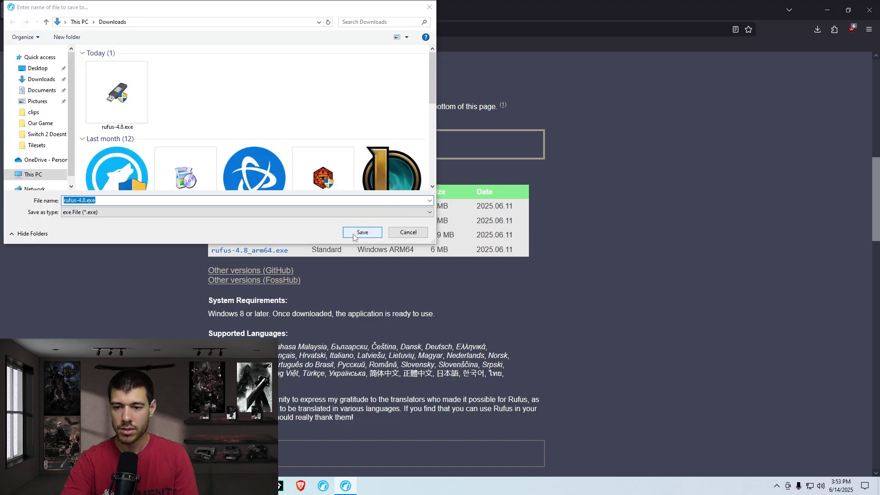
key(Return)
click(462, 243)
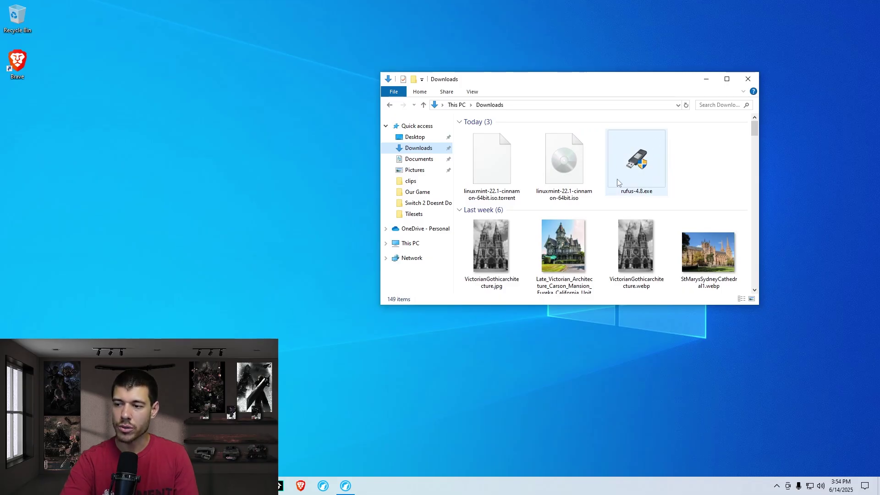
Run rufus-4.8.exe from Downloads as administrator.
mouse_move(638, 176)
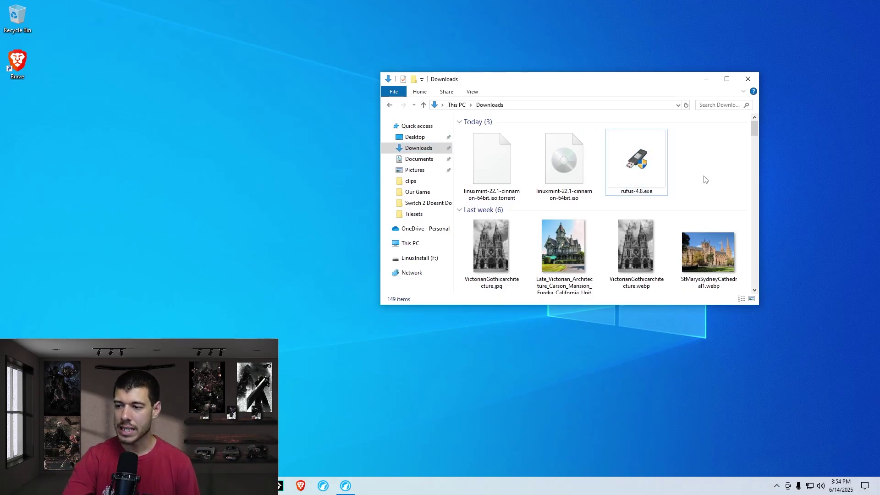
right_click(630, 155)
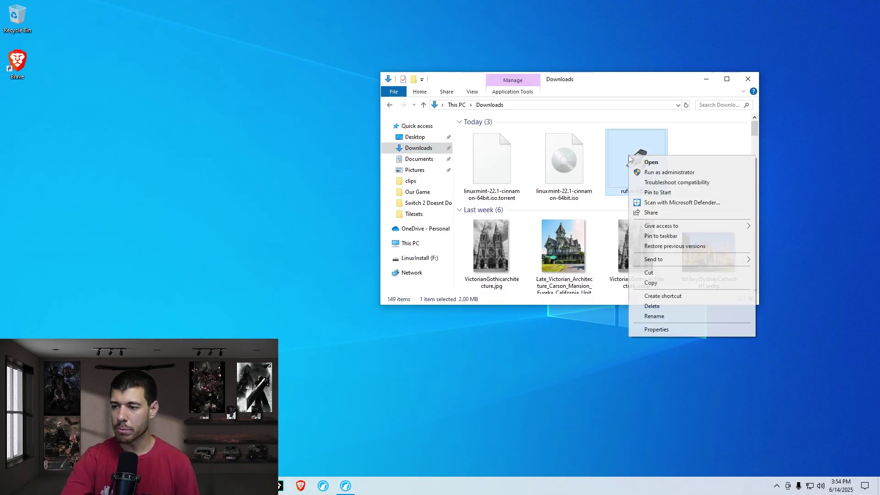
click(662, 174)
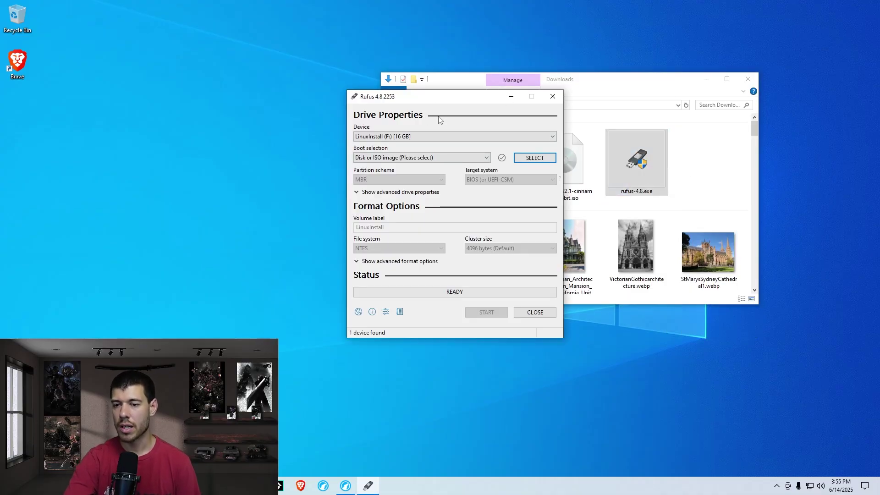
Keep the 16 GB LinuxInstall (F:) drive as target and disk or ISO image as boot source.
click(414, 137)
click(410, 138)
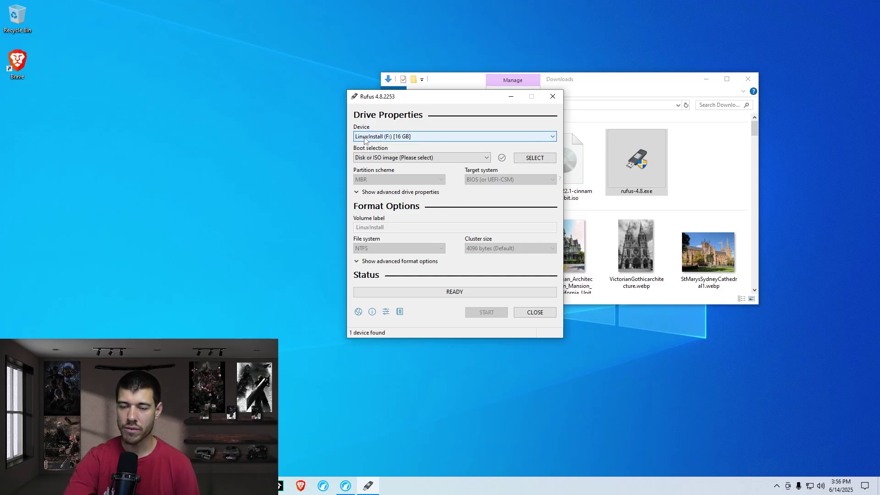
click(410, 138)
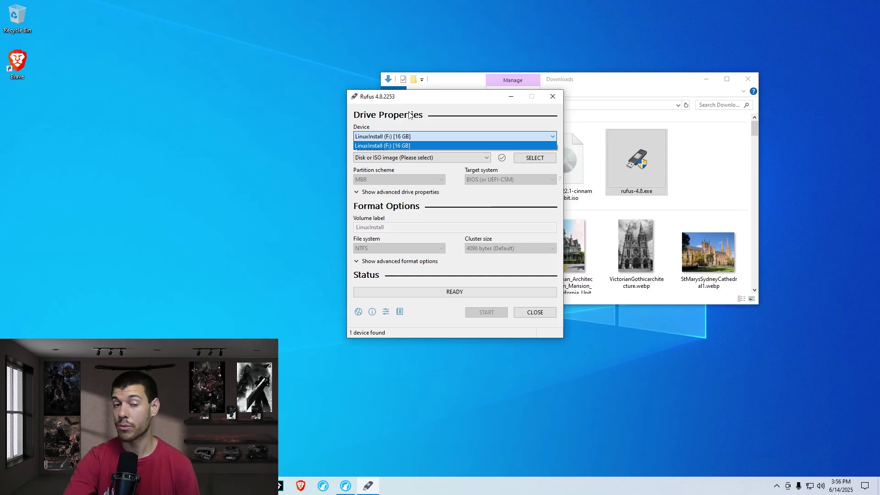
click(428, 129)
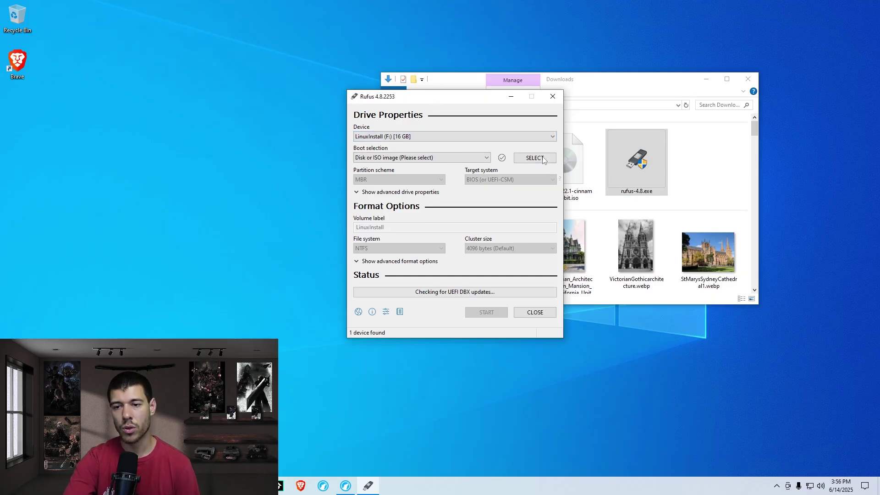
click(412, 137)
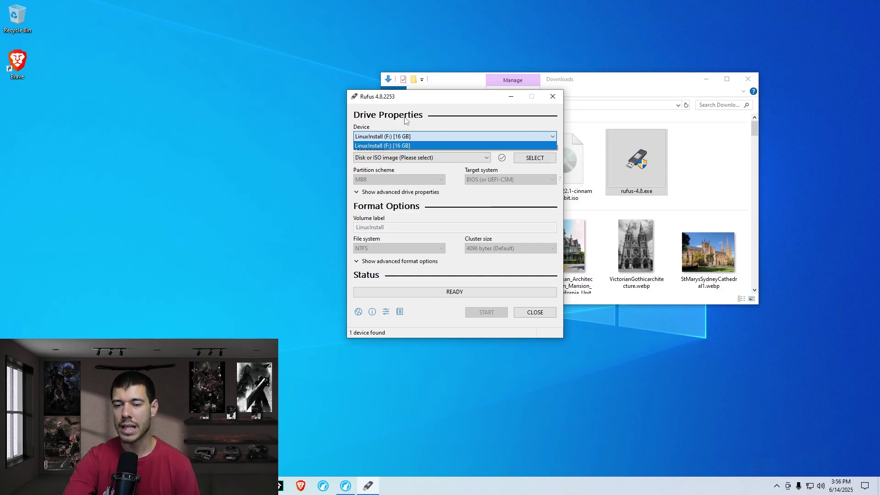
click(405, 120)
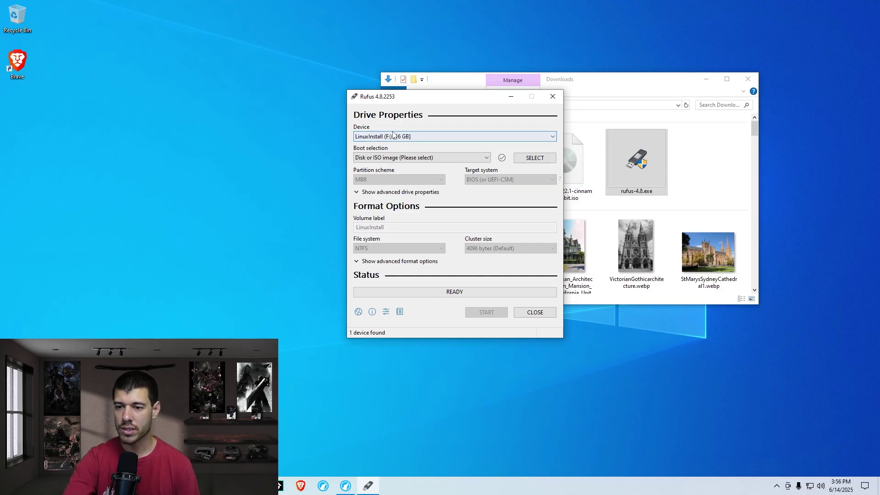
click(412, 138)
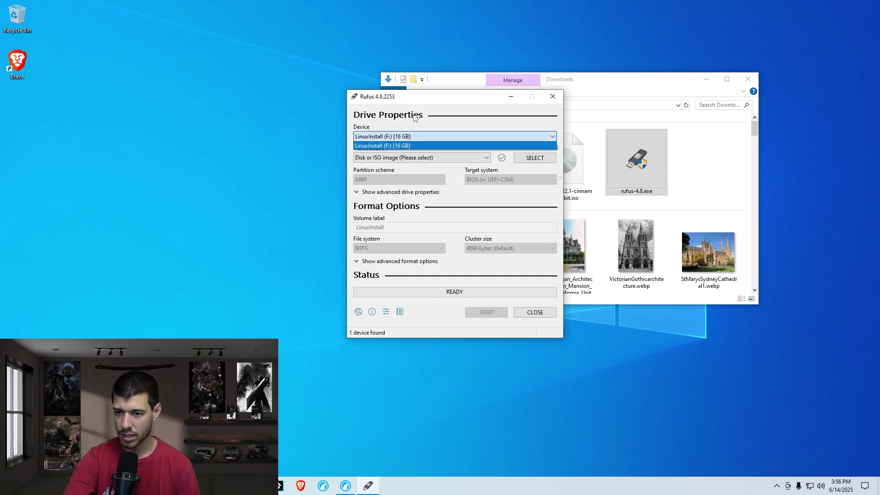
click(357, 145)
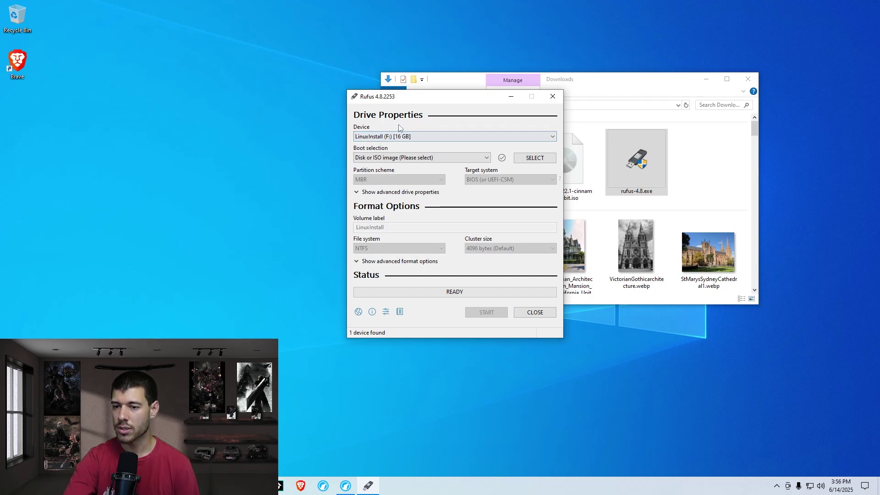
click(408, 157)
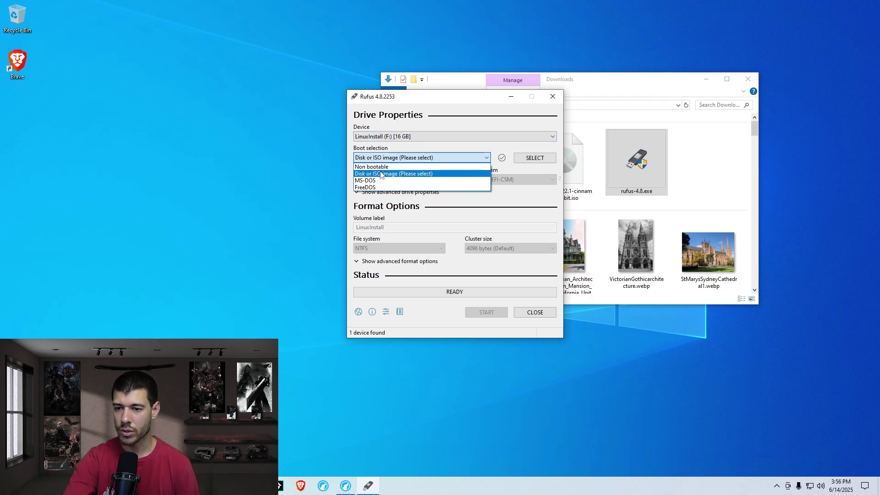
click(416, 148)
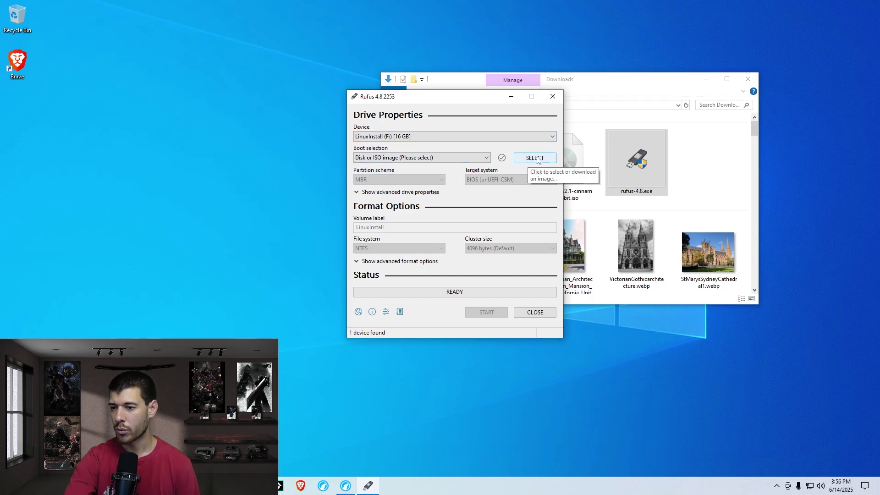
Load linuxmint-22.1-cinnamon-64bit.iso from Downloads as the boot image.
click(546, 159)
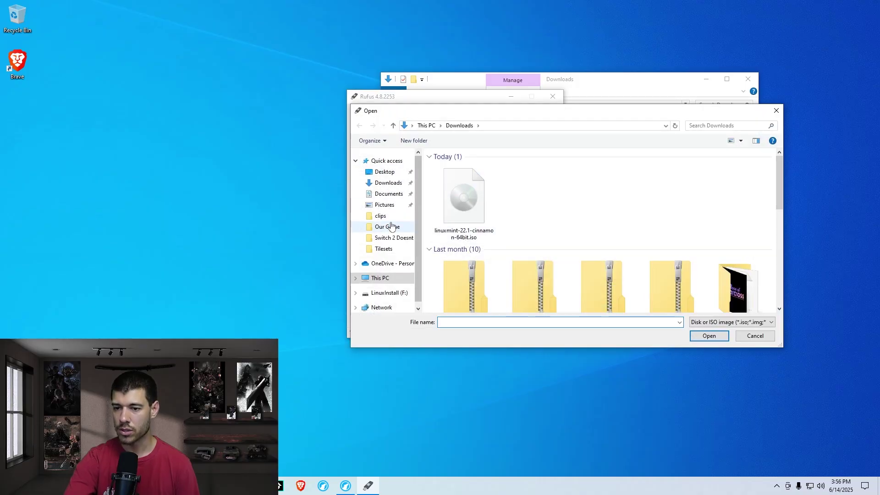
click(389, 183)
click(467, 197)
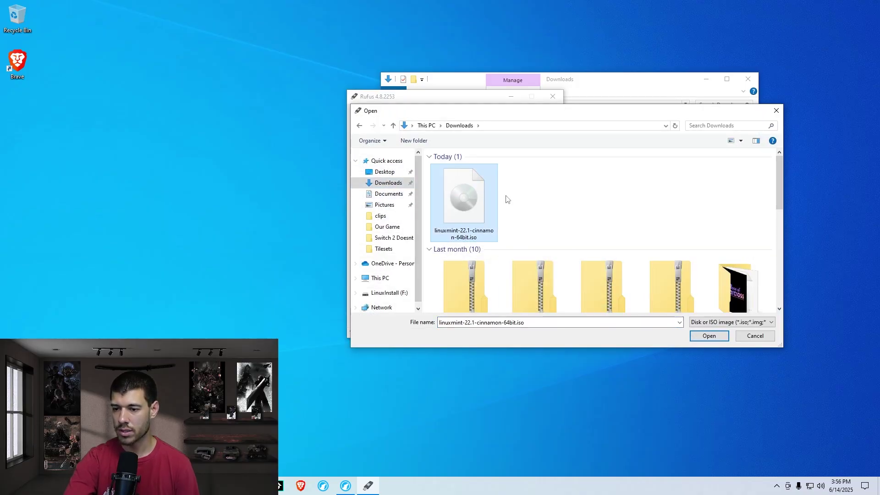
click(709, 336)
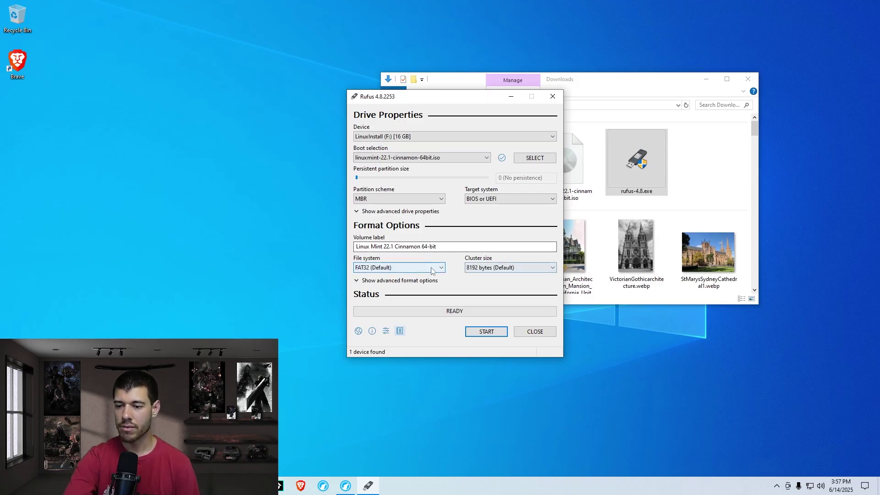
Start writing in ISO Image mode, allowing the Syslinux download and confirming the drive wipe.
click(471, 337)
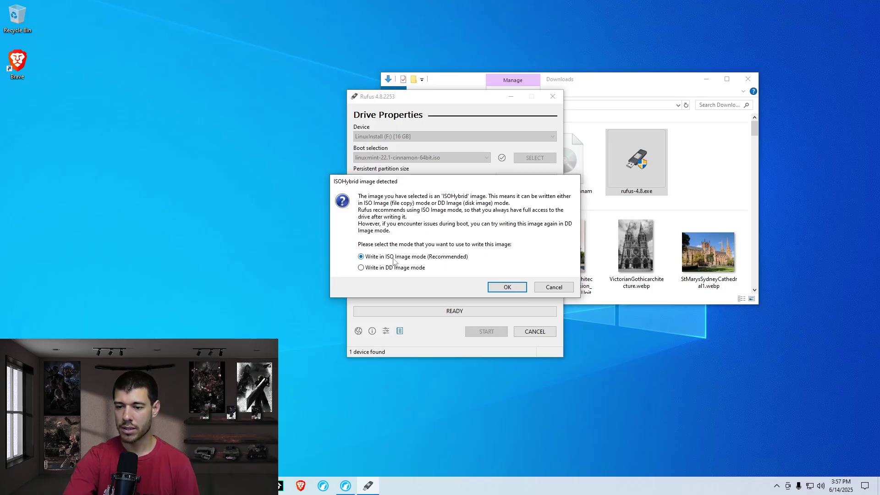
click(507, 287)
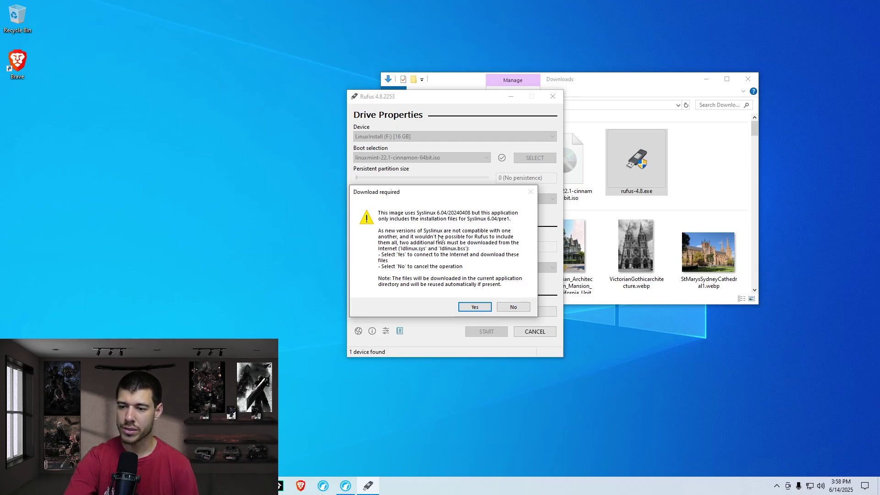
click(474, 307)
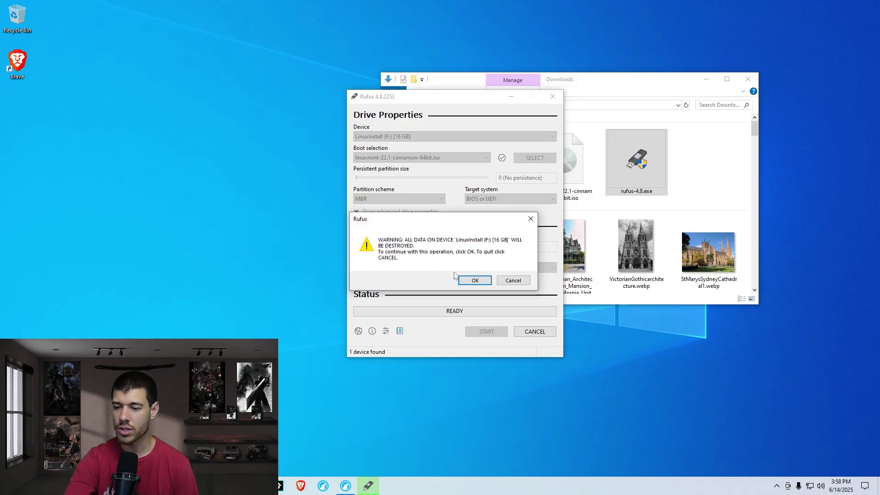
click(475, 281)
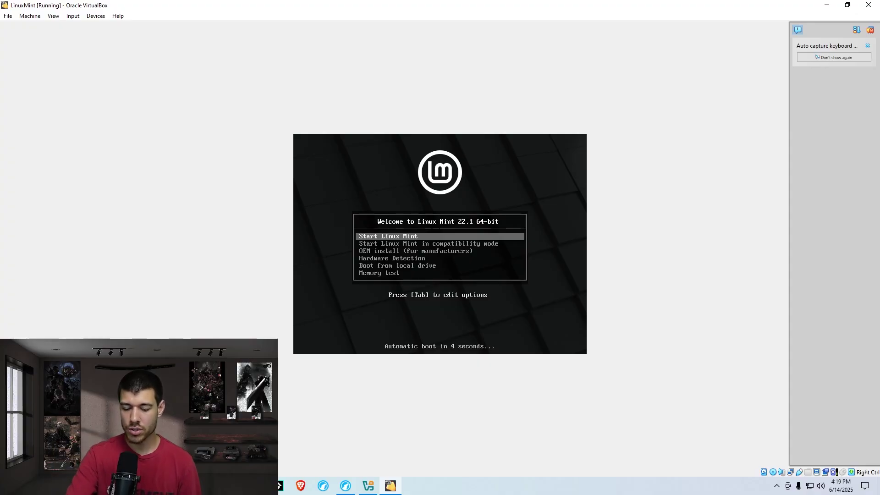
Boot 'Start Linux Mint' from the VM's boot menu.
key(Return)
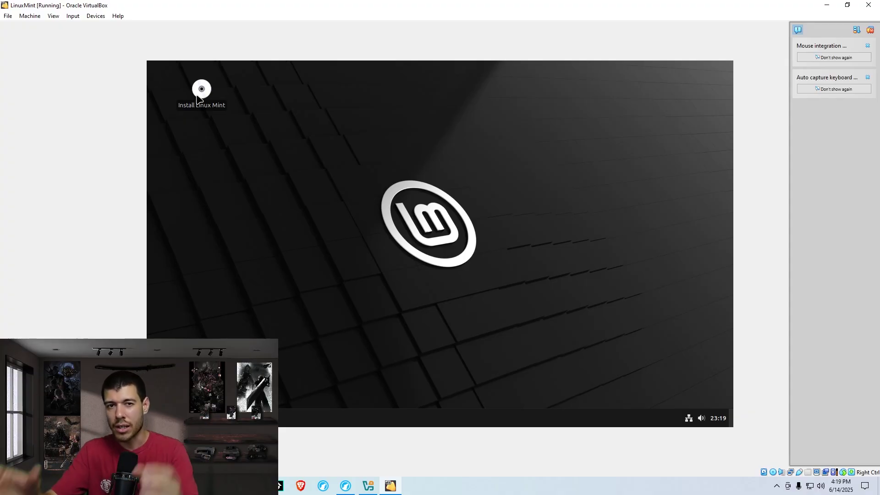
Run the installer with English language, US keyboard, no codecs, and Erase disk confirmed.
double_click(194, 99)
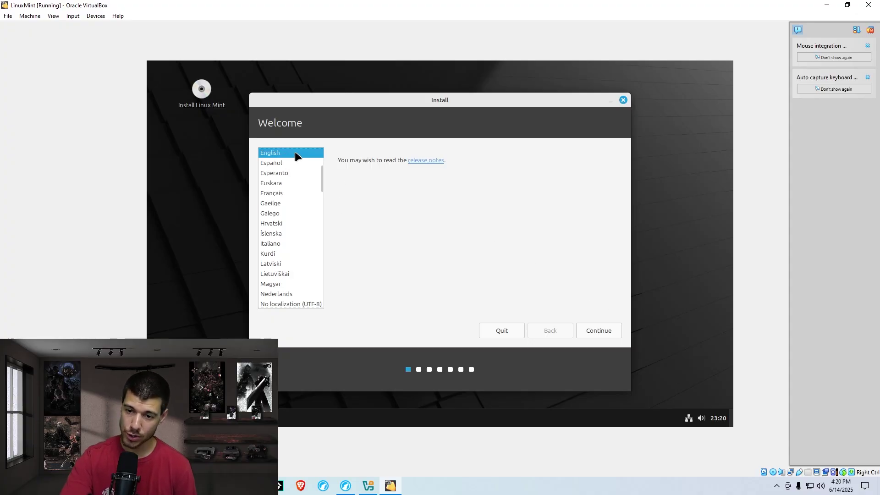
click(595, 329)
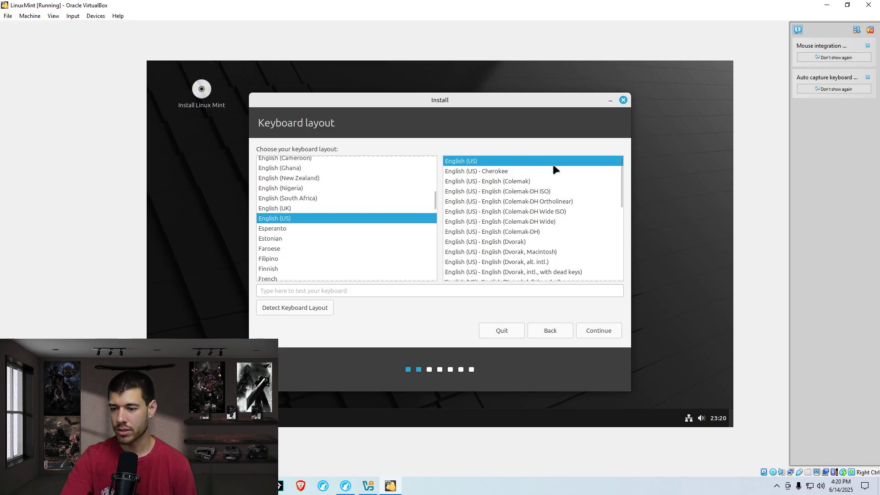
click(600, 331)
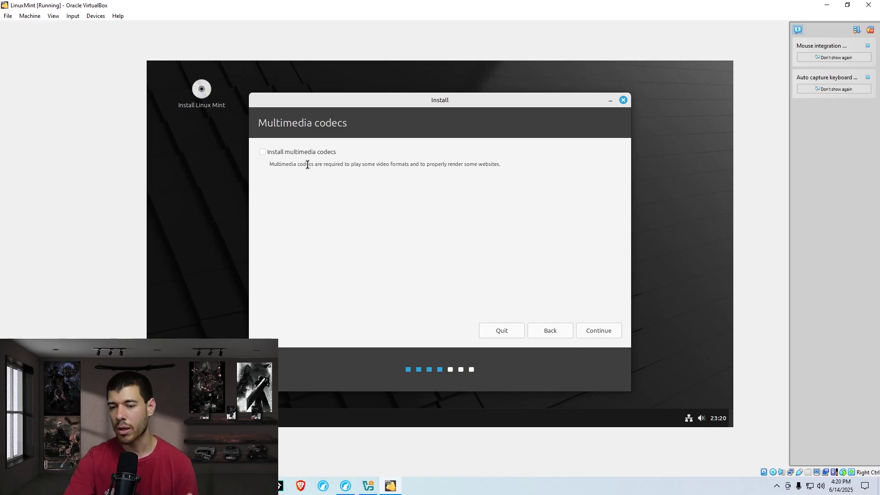
click(600, 330)
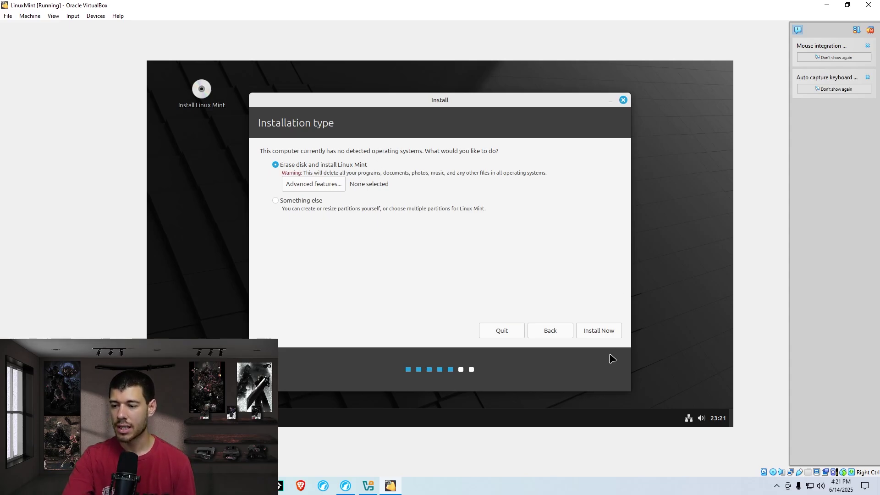
click(597, 329)
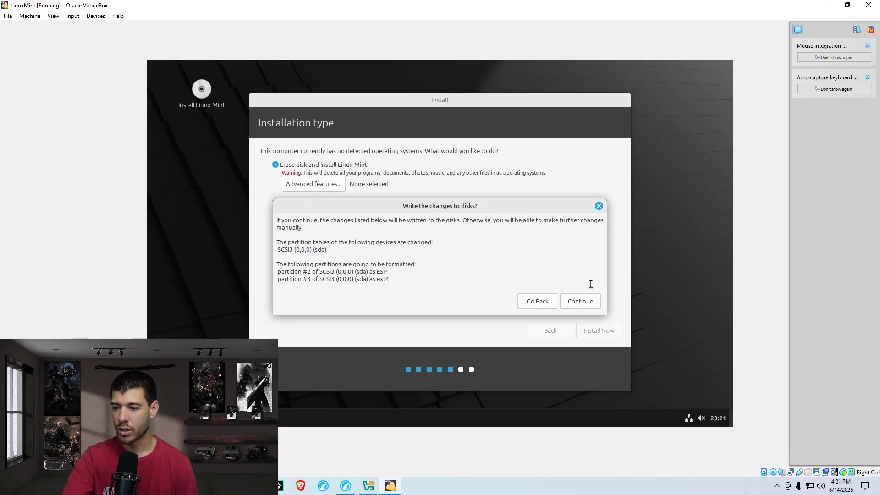
click(578, 301)
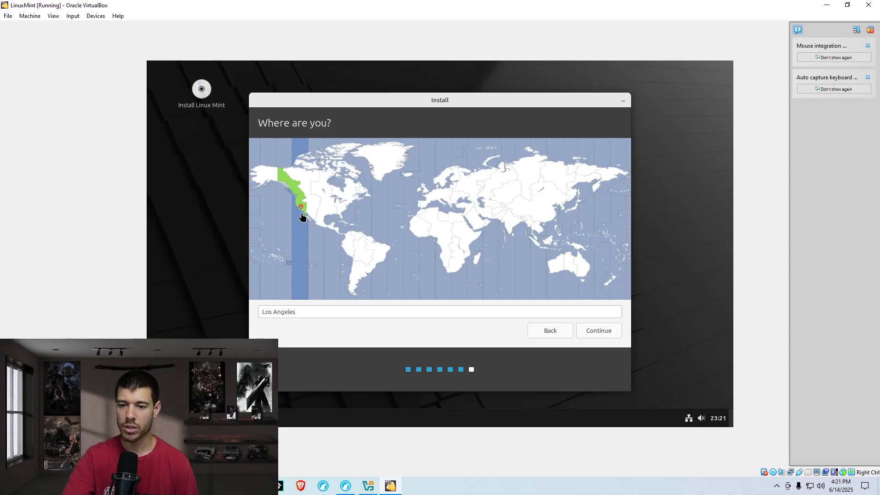
Accept Los Angeles as location, then enter the user's name and computer name MintBox.
click(604, 328)
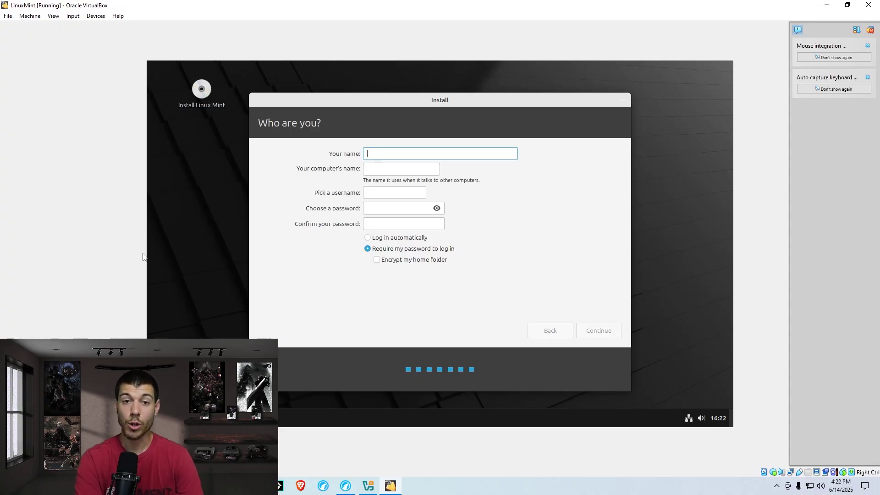
text(Cloudious)
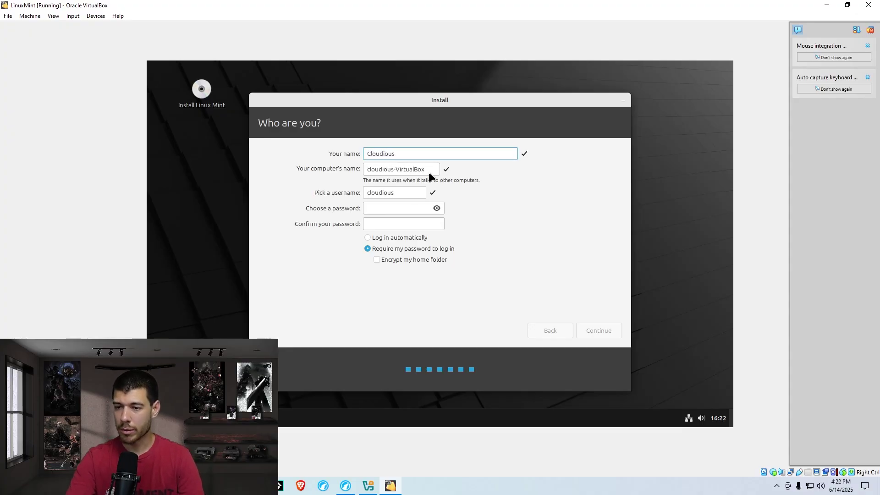
key(Tab)
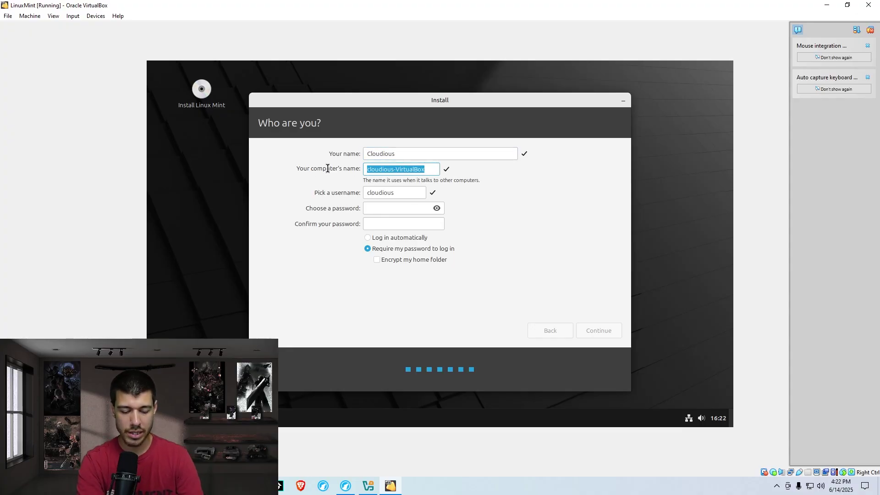
text(MintBox)
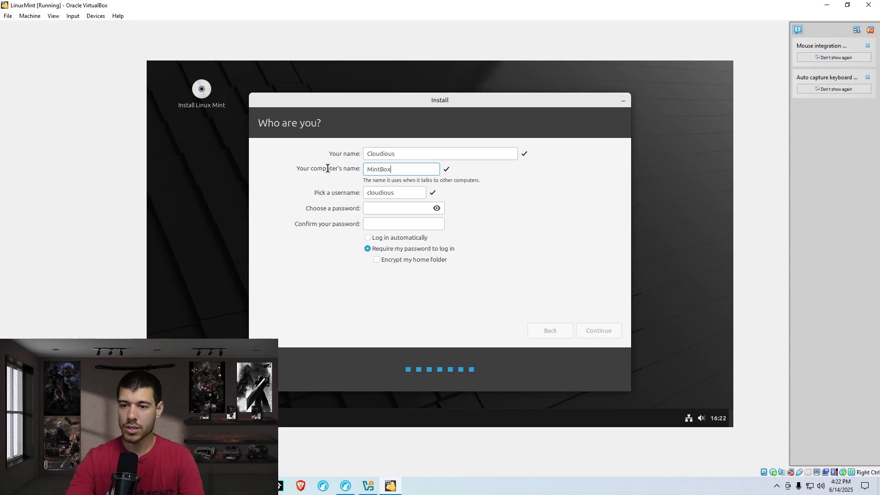
Shorten the username and enter the login password, moving on to confirm it.
click(417, 194)
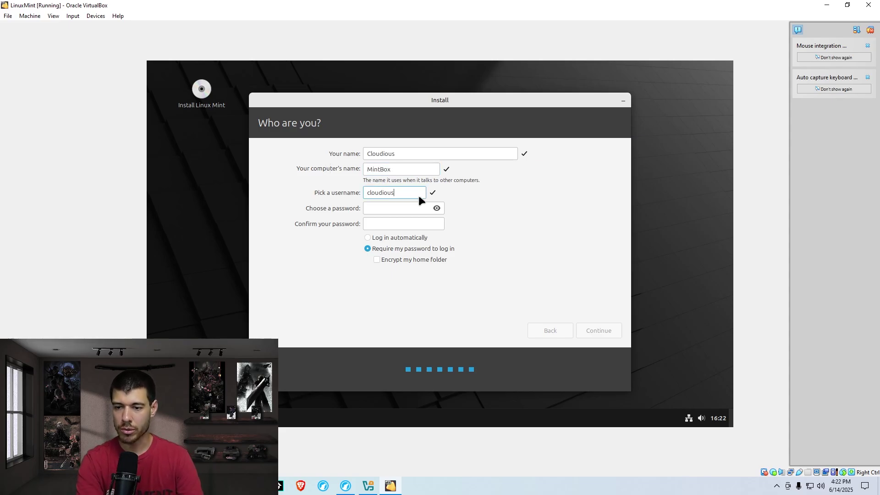
key(BackSpace)
key(BackSpace)
key(BackSpace)
key(BackSpace)
key(Tab)
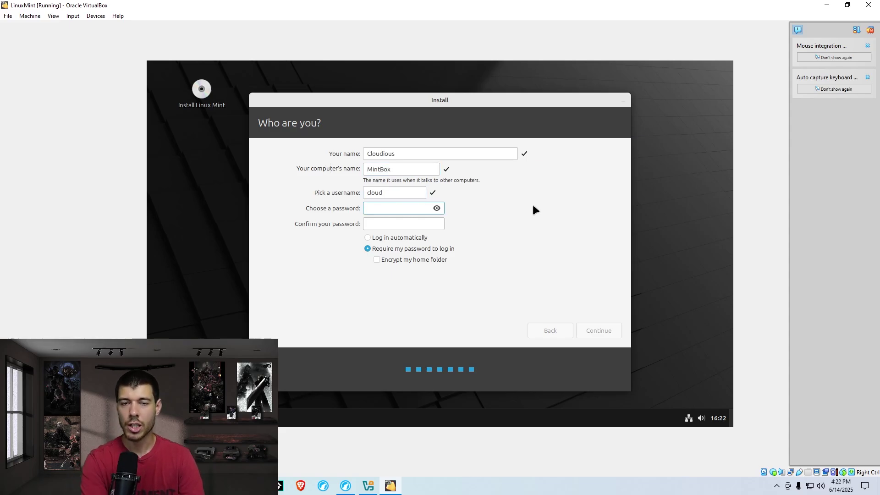
text(************)
key(Tab)
text(************)
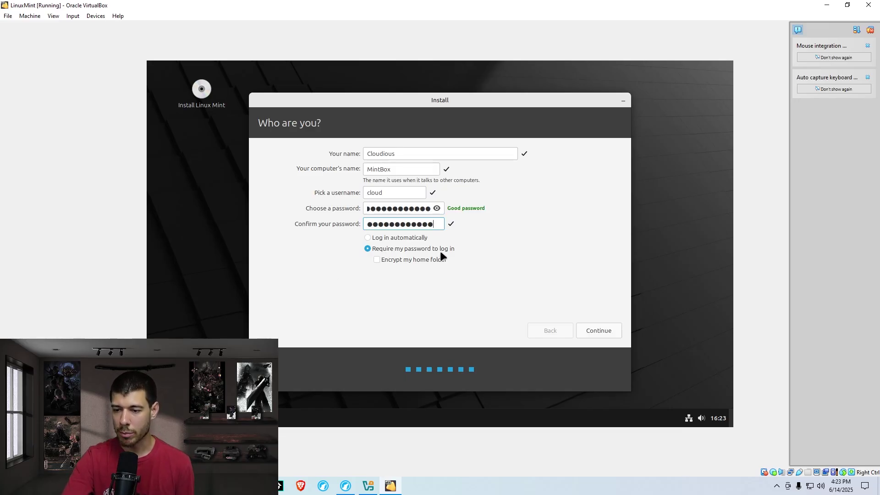
Continue past the account page and let installation finish and reboot to the MintBox login.
click(605, 334)
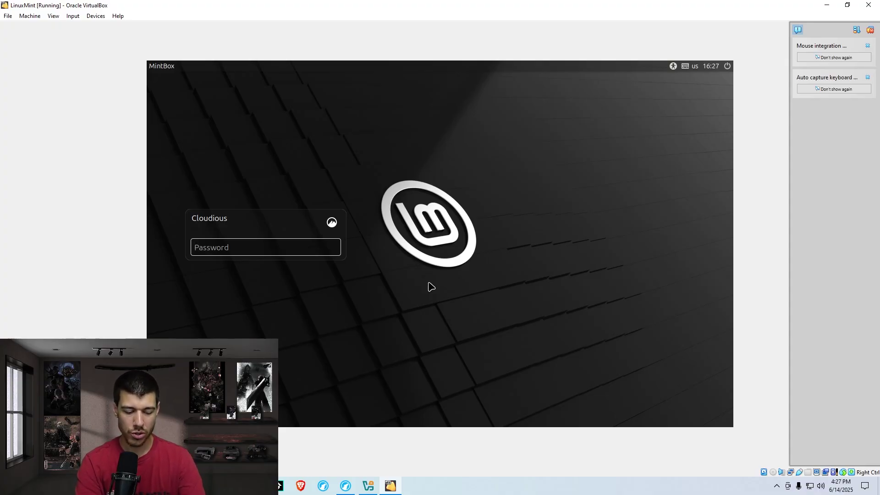
Log in with the account password, browse the Welcome screen's First Steps, Documentation and Help, then close it.
text(*****)
key(Return)
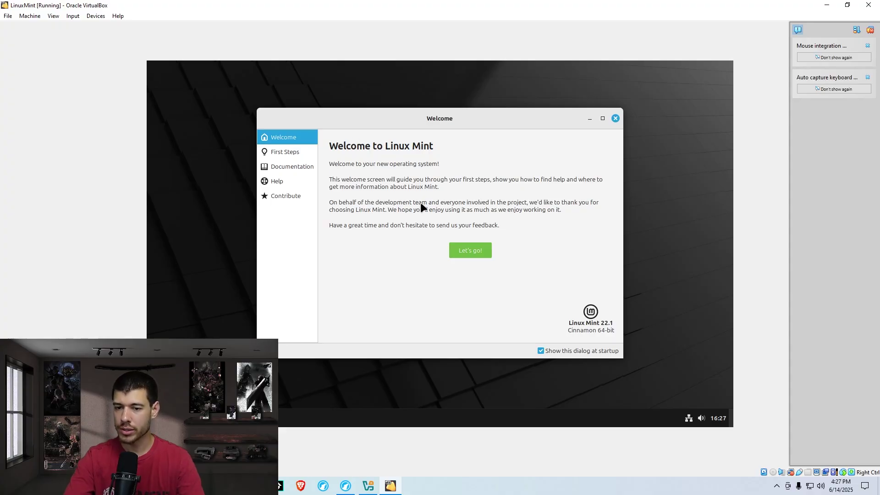
click(279, 150)
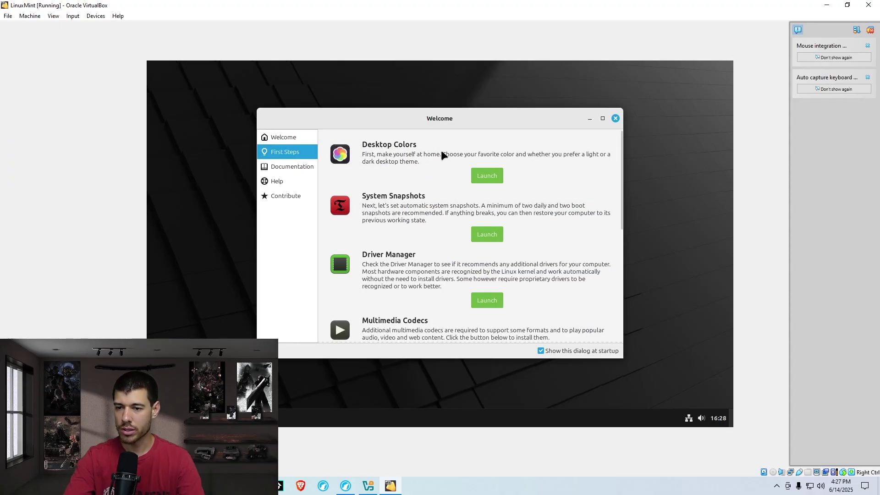
click(293, 167)
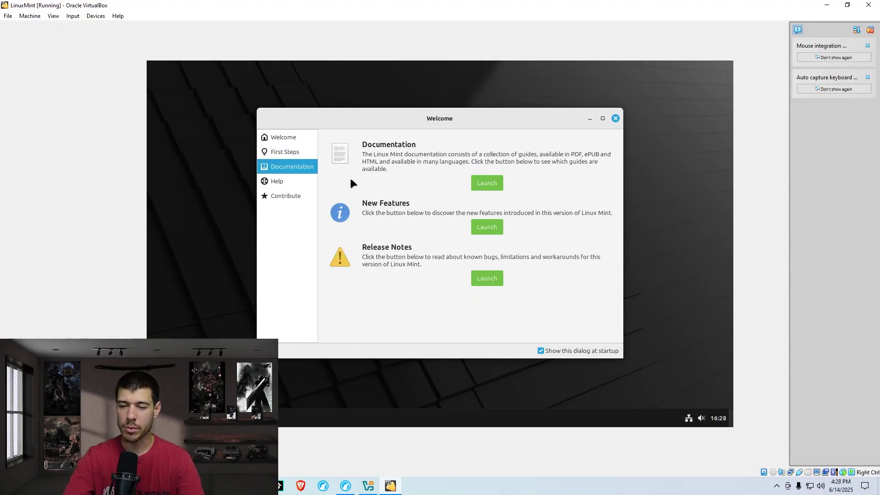
click(274, 180)
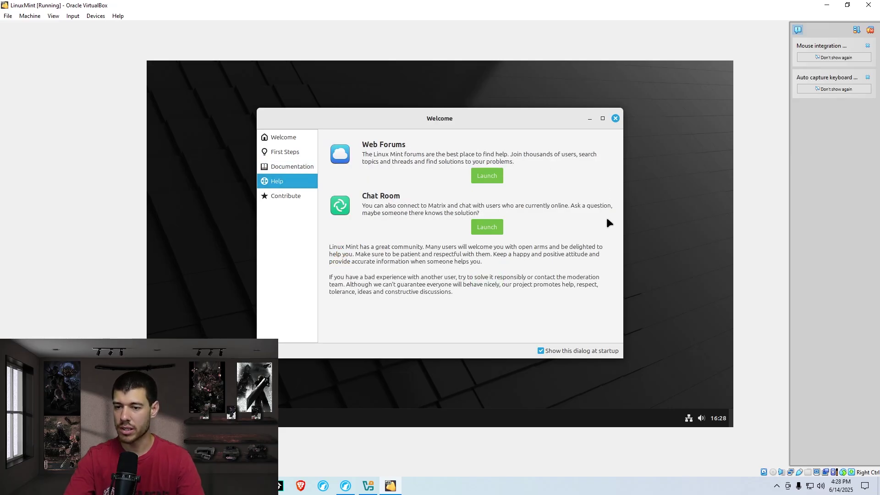
click(616, 118)
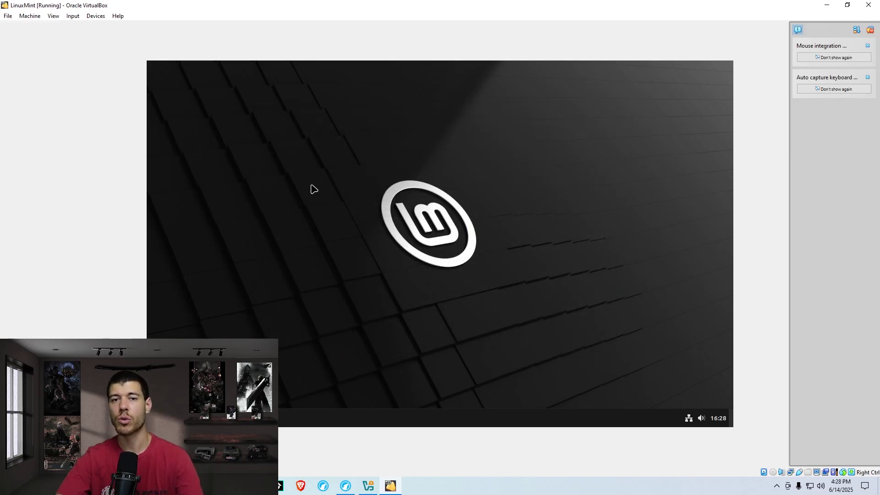
click(719, 418)
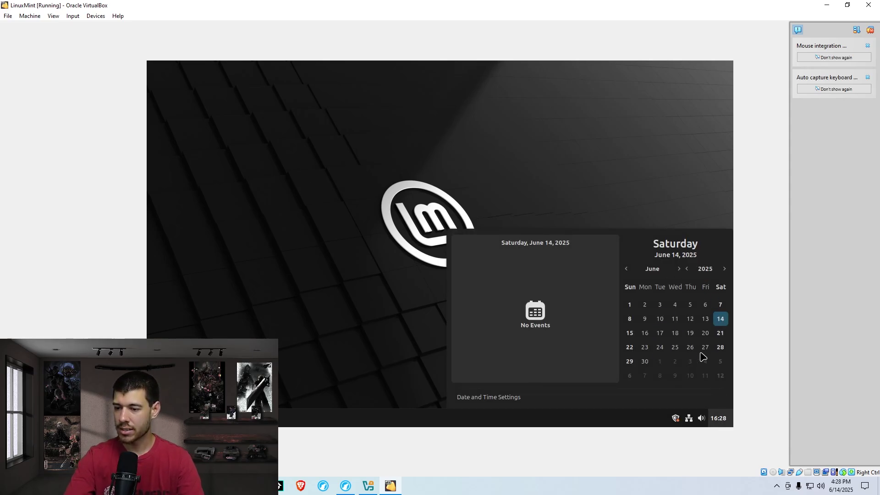
click(603, 168)
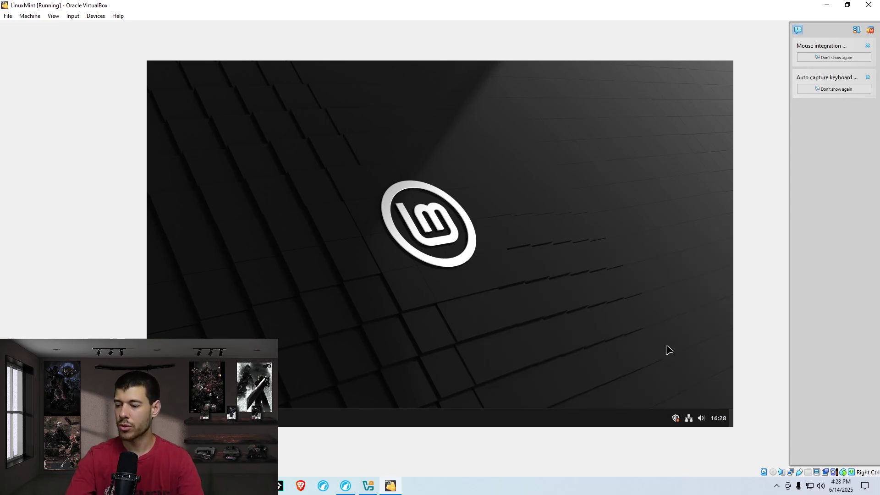
click(702, 419)
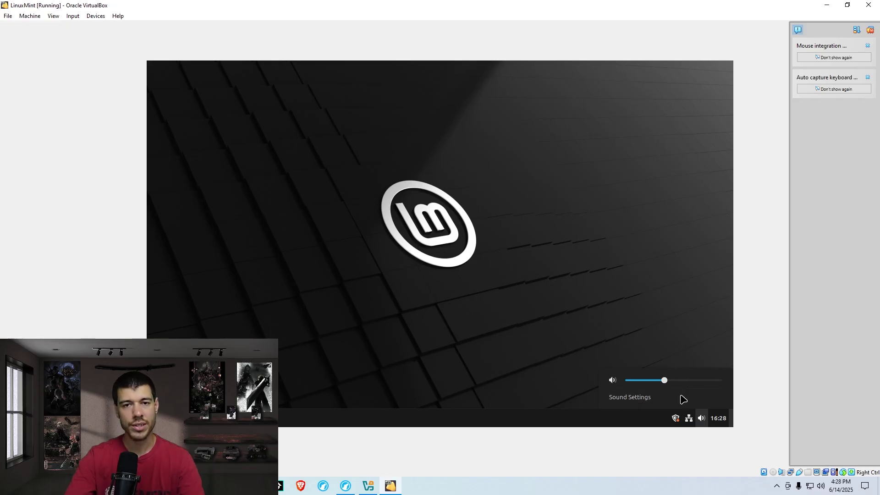
click(702, 418)
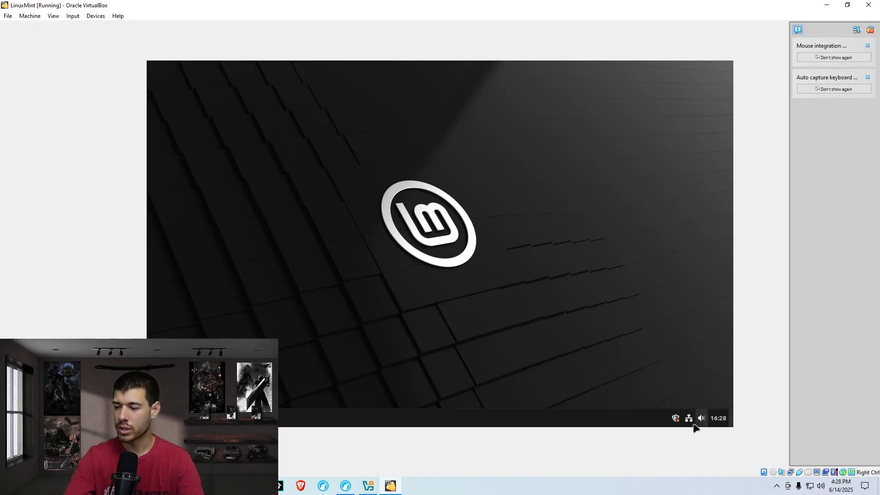
click(690, 419)
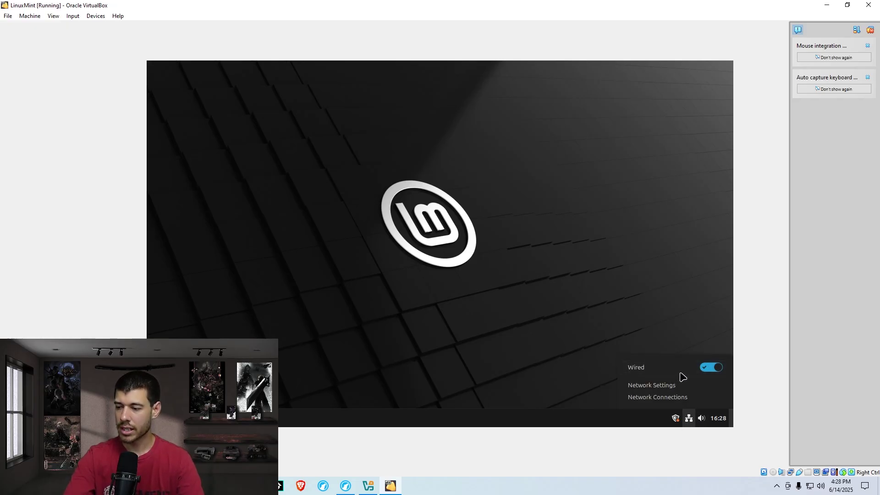
click(616, 277)
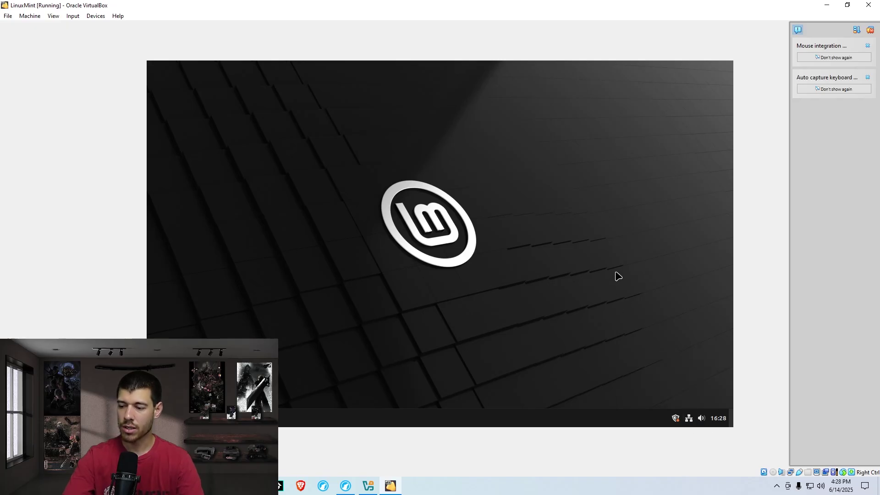
click(675, 418)
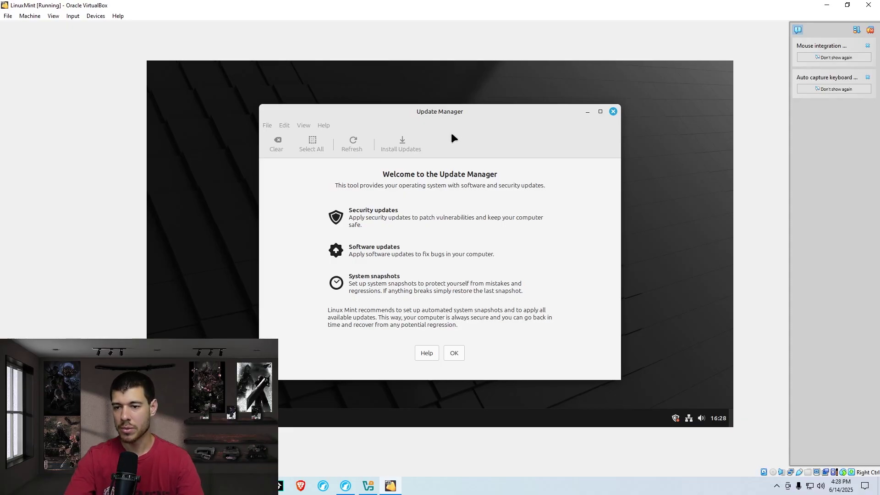
key(Return)
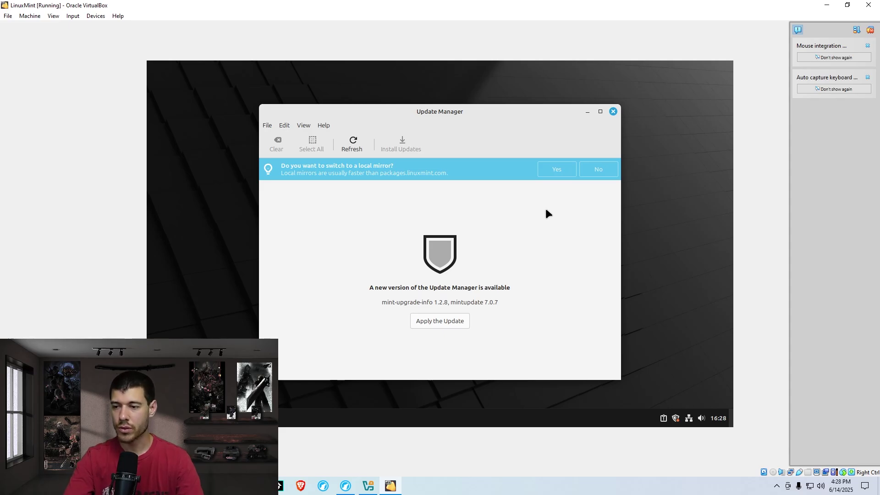
click(613, 112)
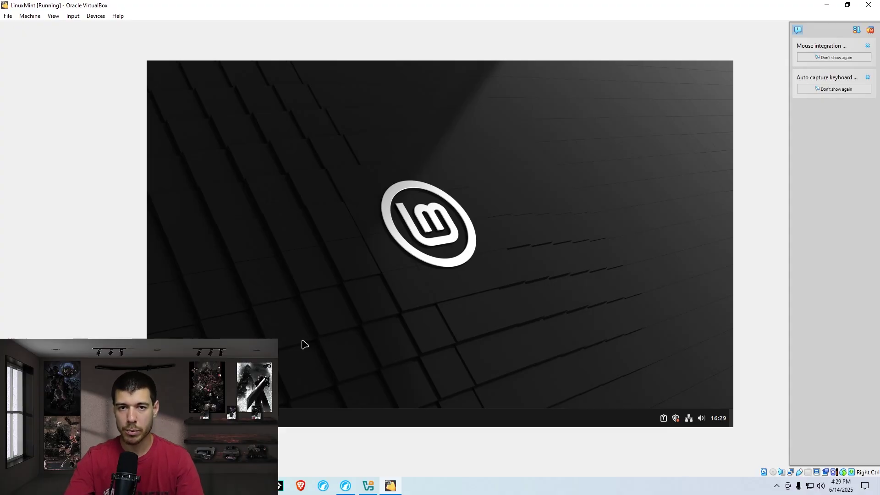
Scroll through the Mint applications menu twice, closing it each time to return to the empty desktop.
click(154, 418)
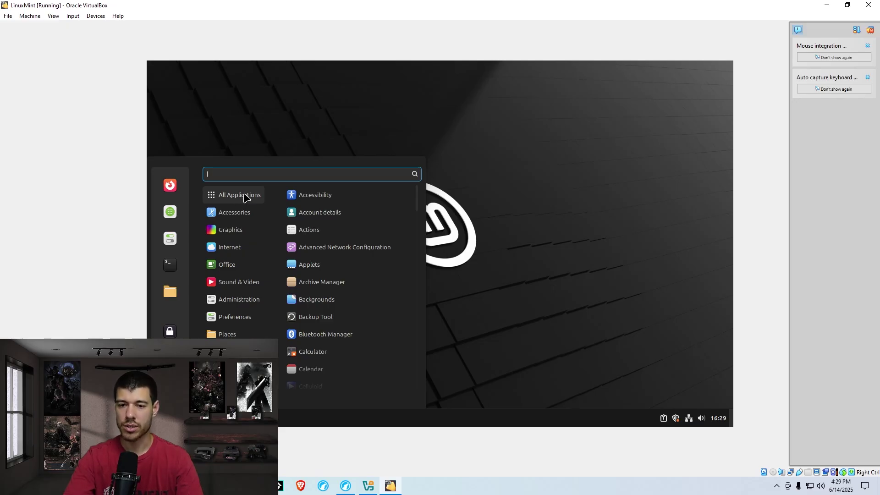
scroll(348, 284, down, 2)
scroll(349, 284, down, 20)
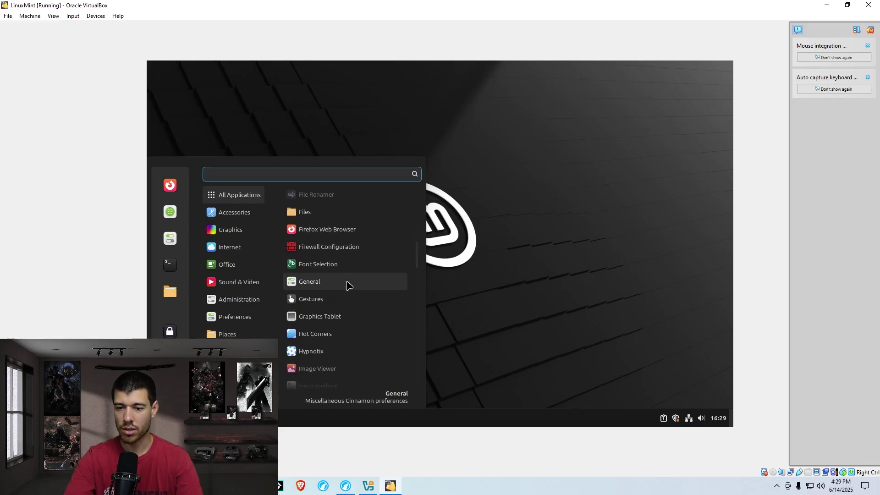
scroll(351, 293, up, 15)
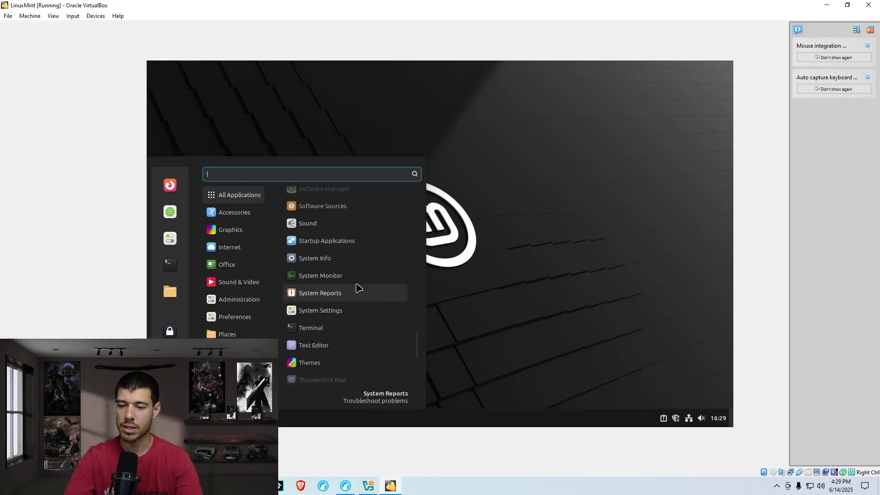
mouse_move(229, 351)
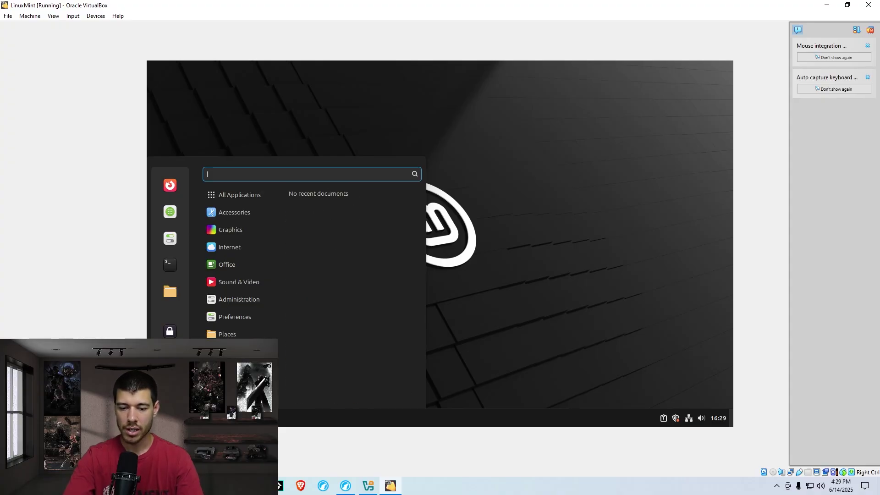
click(555, 186)
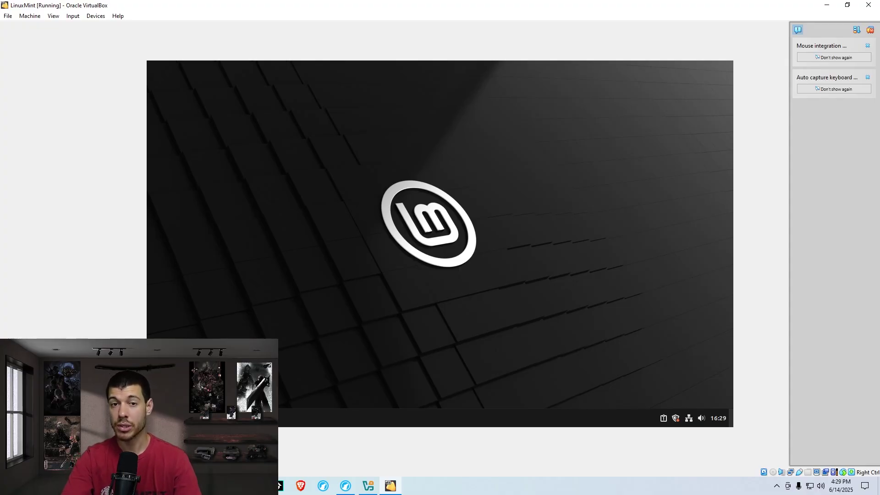
key(super)
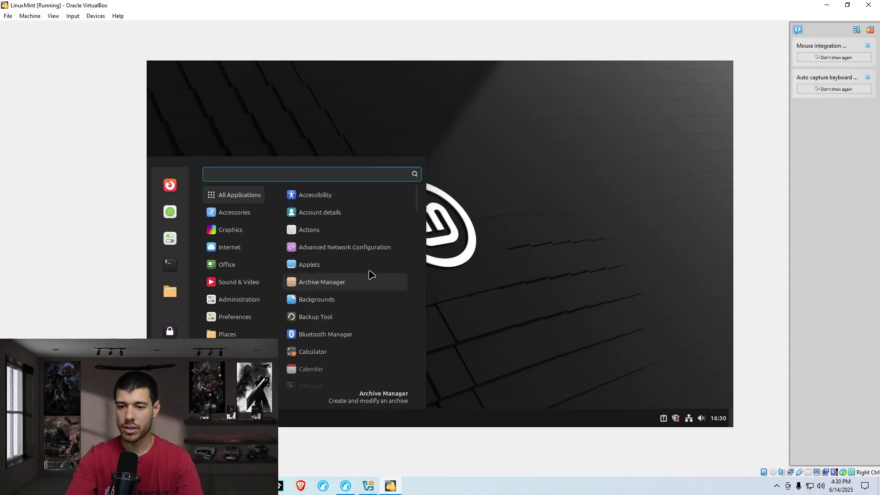
scroll(366, 284, down, 3)
scroll(366, 290, down, 10)
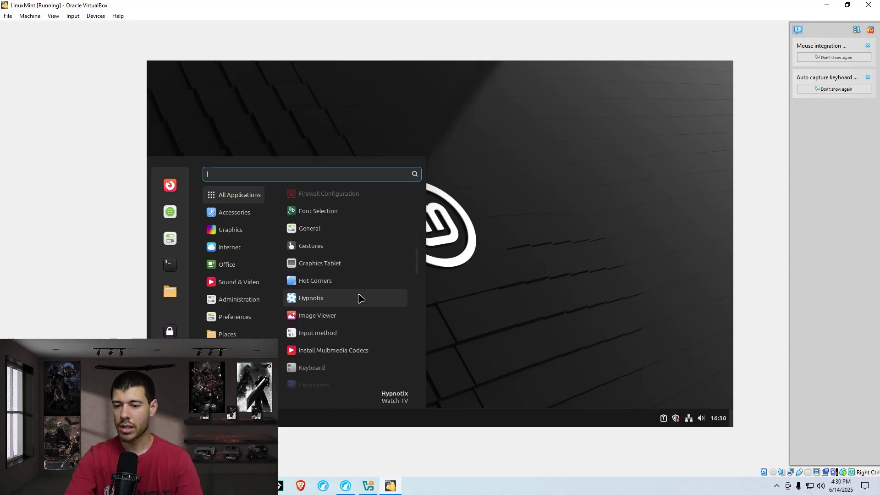
scroll(358, 302, down, 1)
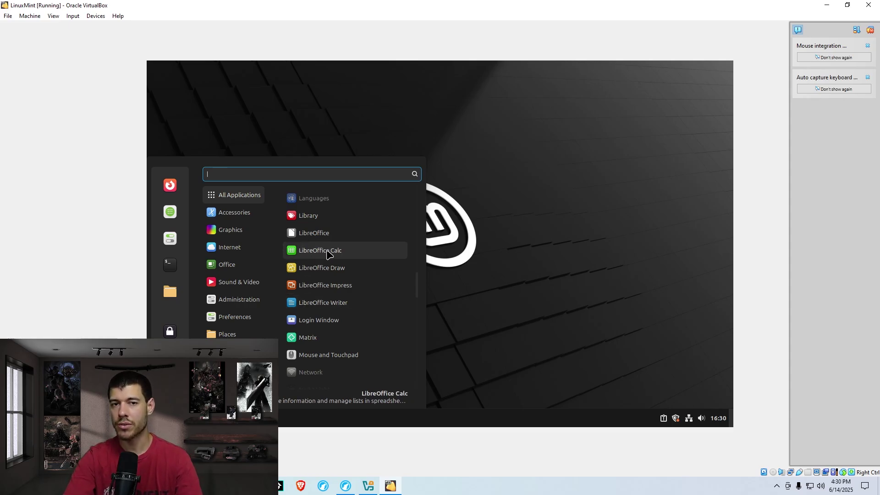
click(482, 231)
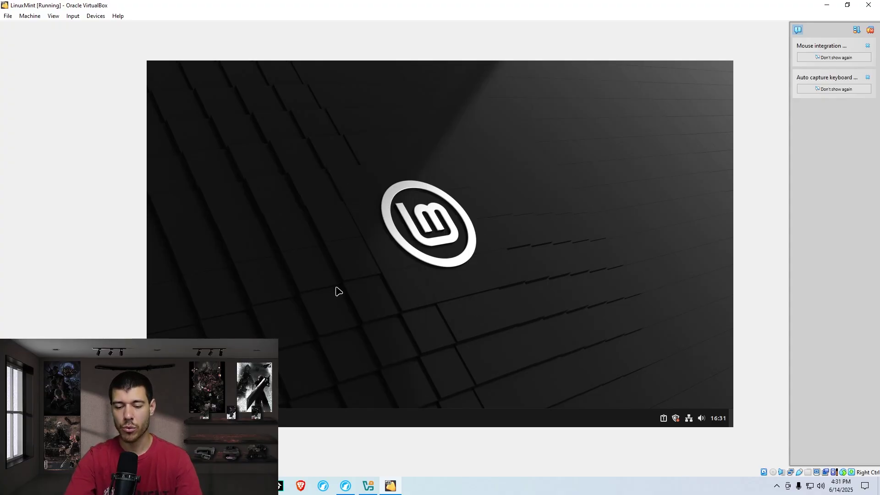
Launch Software Manager from the Mint menu's sidebar.
click(155, 418)
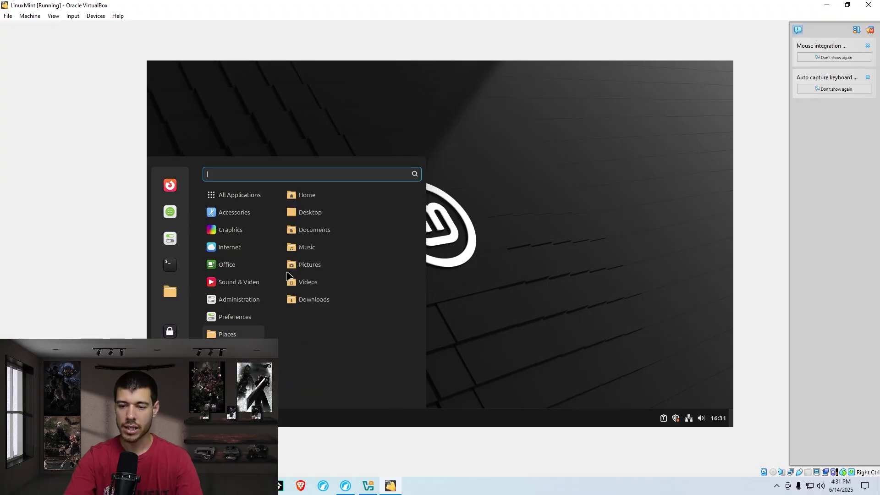
click(170, 212)
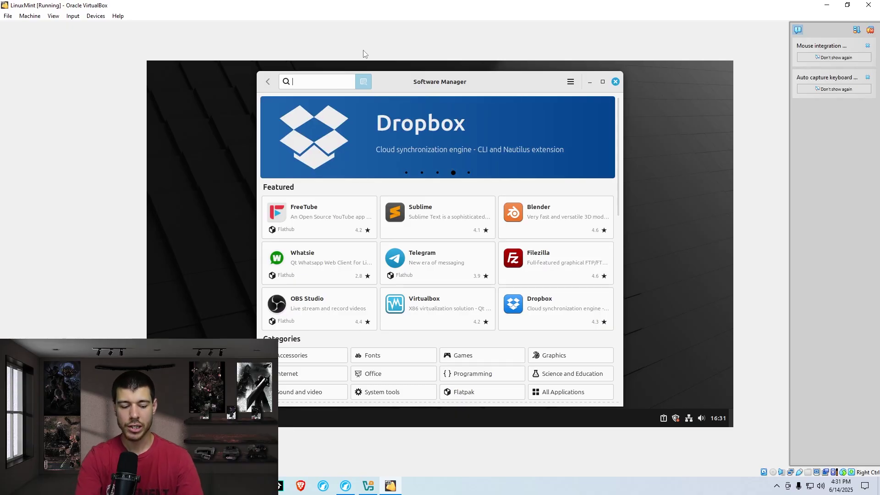
Search 'steam', install it after authenticating with the password, then launch Steam and confirm its setup.
text(steam)
click(314, 111)
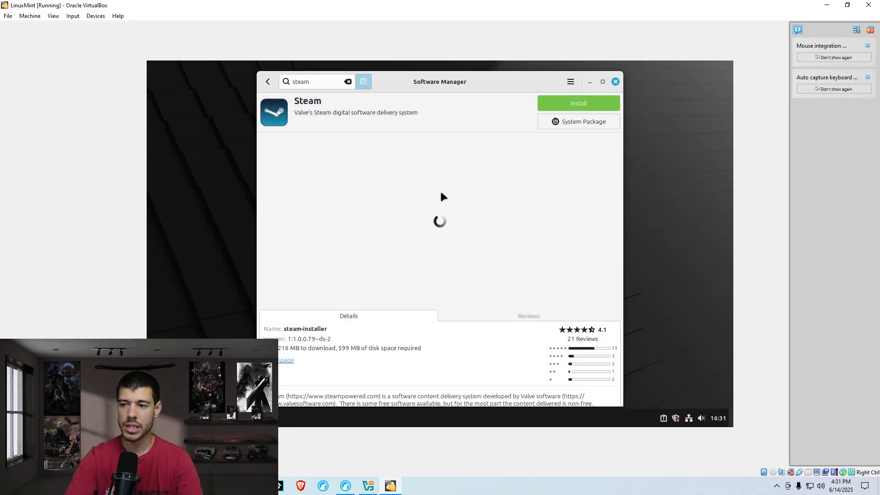
click(584, 102)
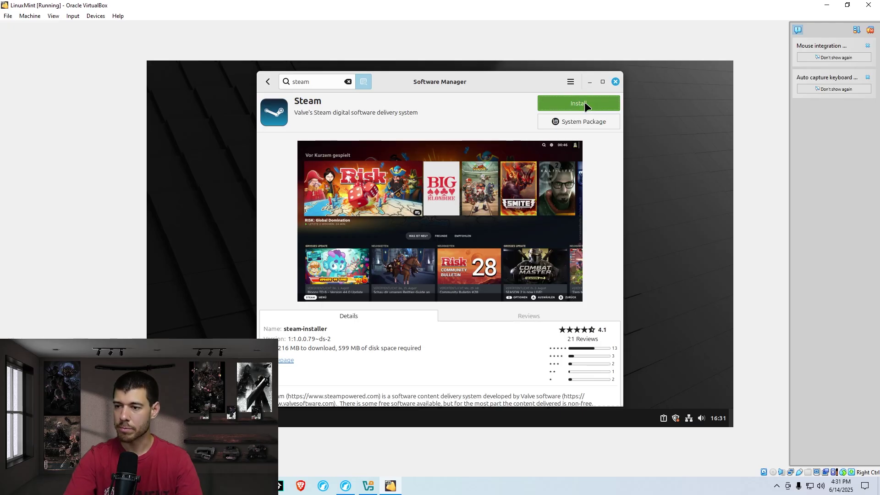
text(•••••••••••)
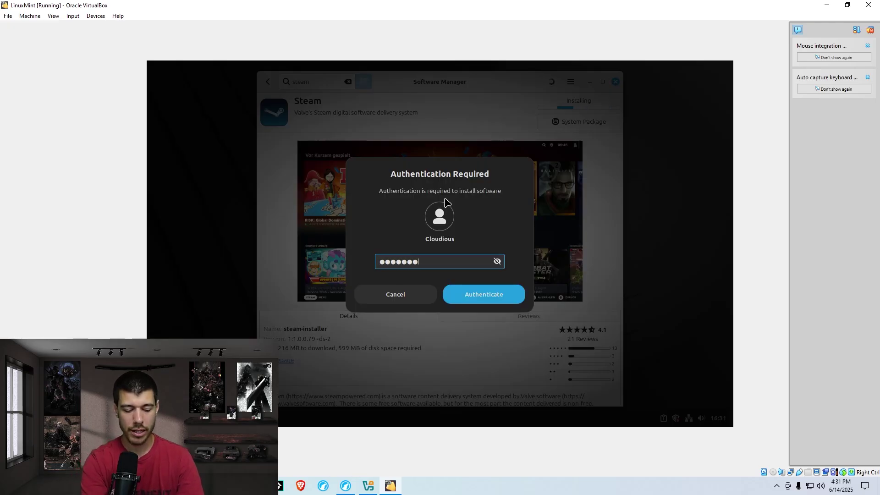
key(Return)
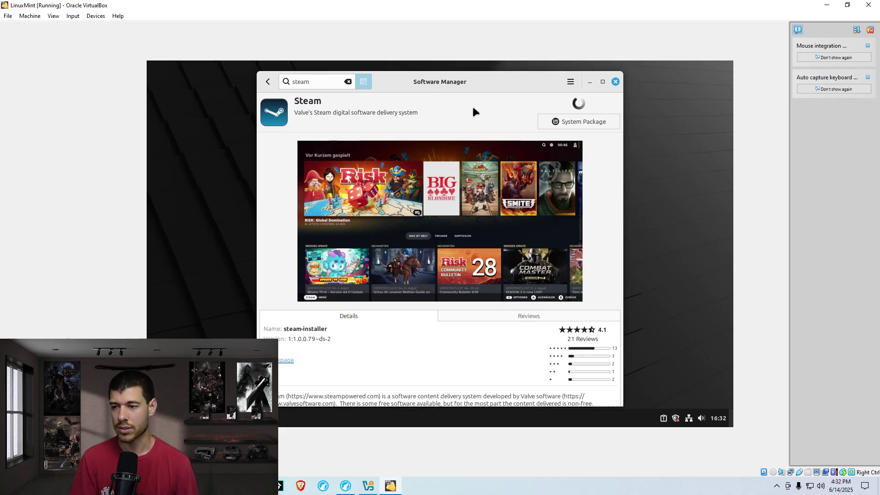
click(551, 102)
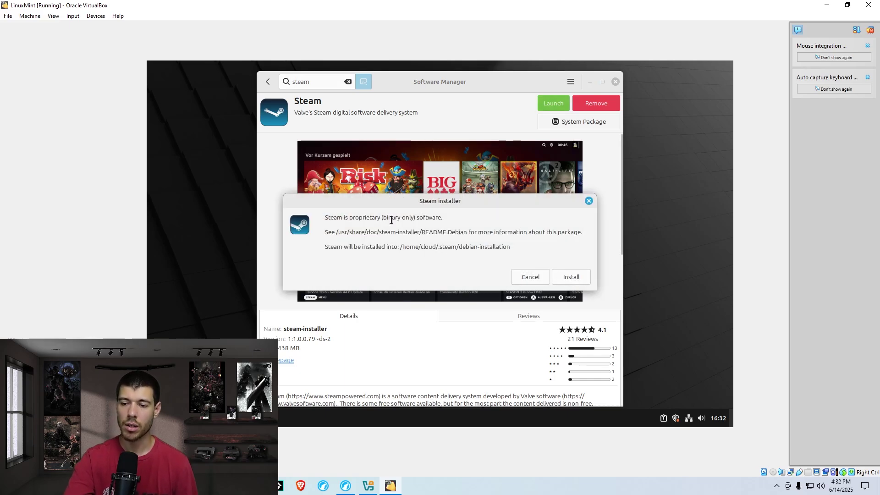
click(573, 278)
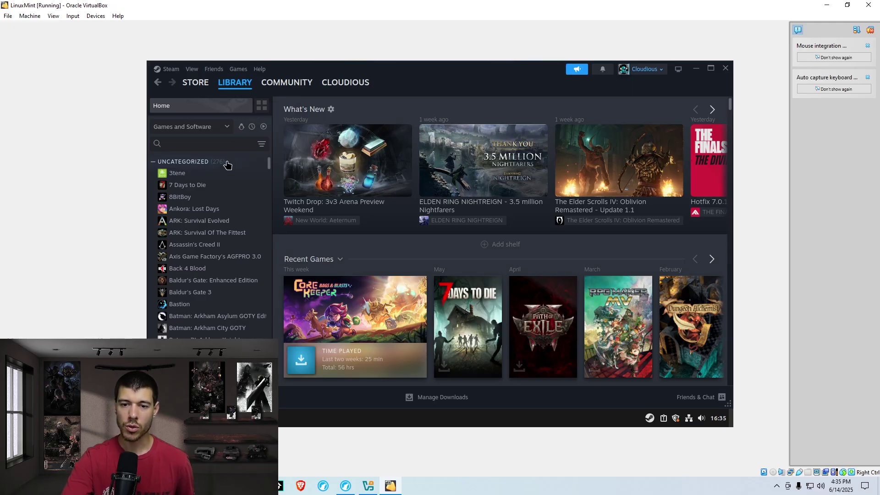
Toggle the Linux-only library filter on and off, then jump to Eastward by typing E.
click(242, 127)
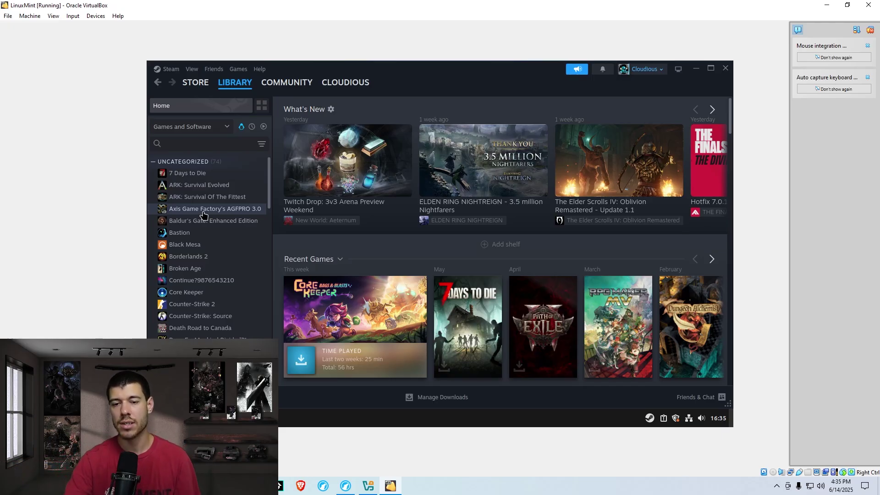
click(241, 127)
scroll(215, 212, down, 3)
scroll(217, 217, down, 15)
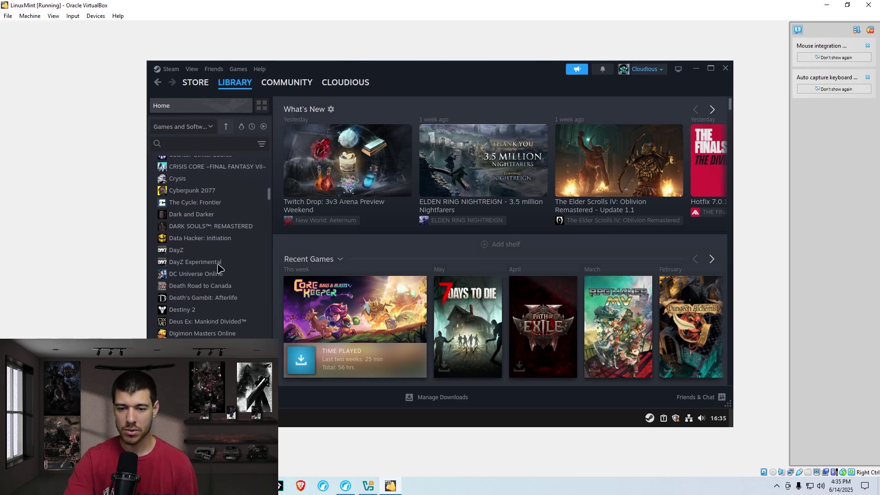
scroll(214, 253, up, 18)
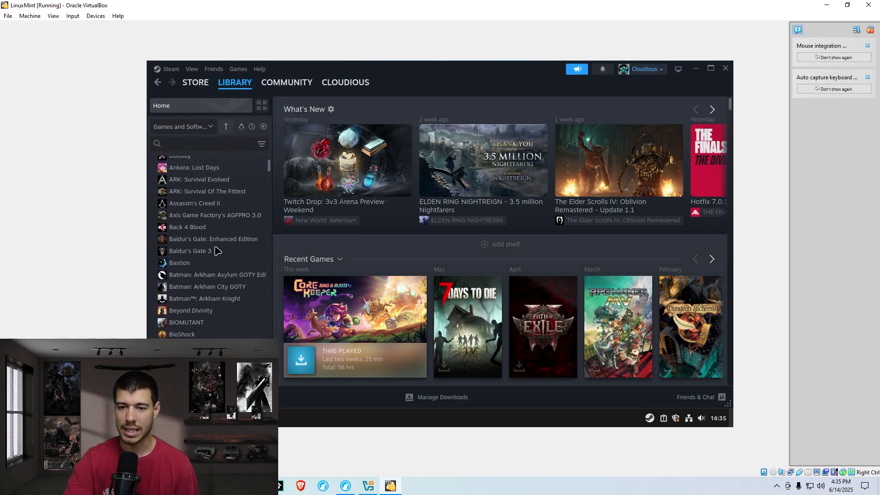
key(e)
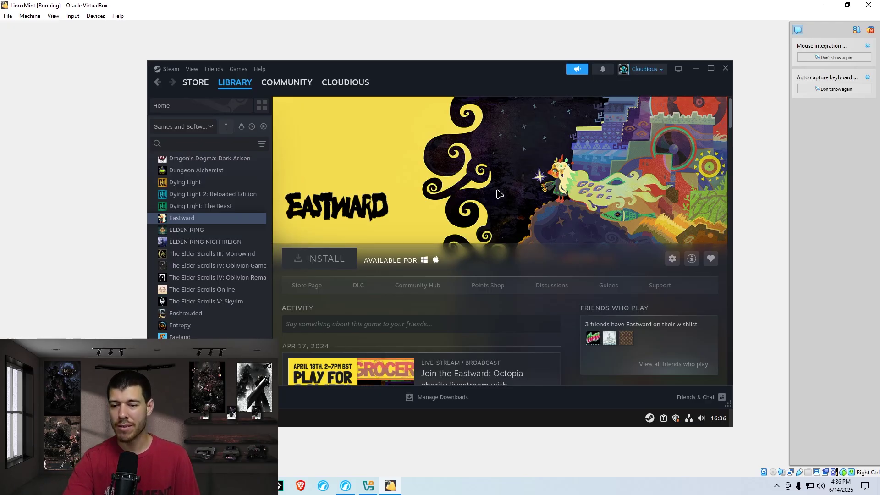
In Eastward's Properties, force the Steam Play compatibility tool to Proton 9.0-4.
click(672, 260)
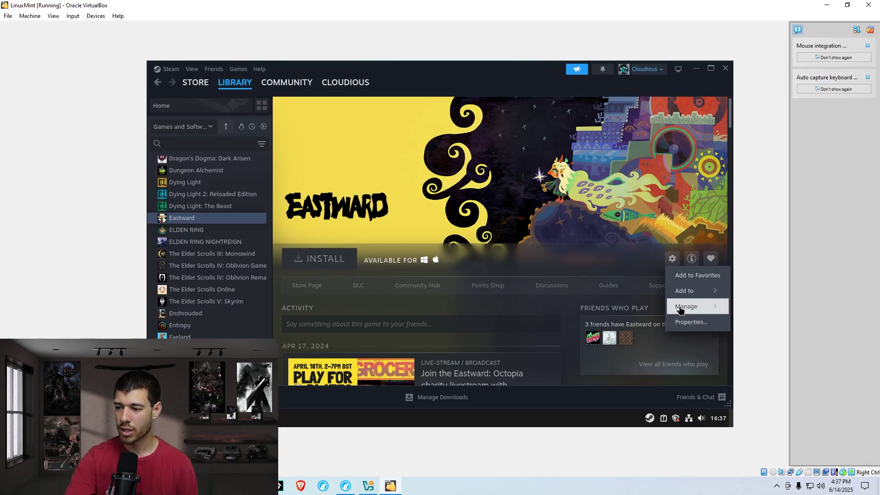
click(690, 326)
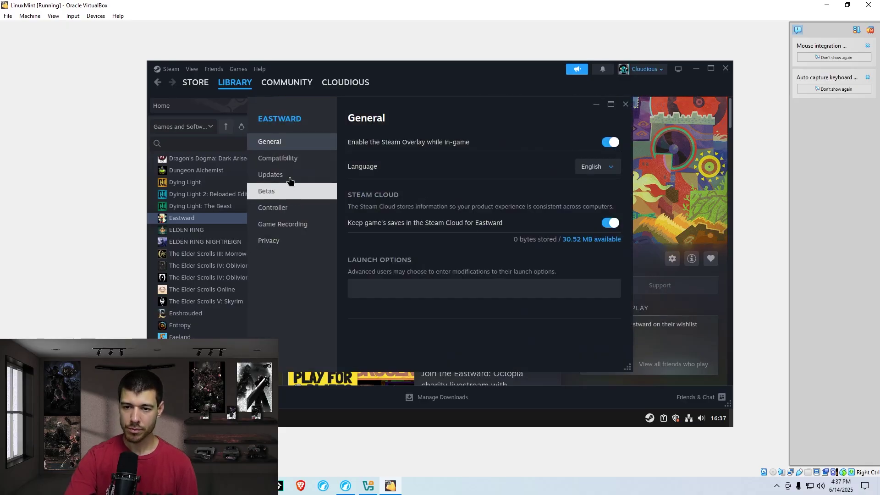
click(288, 161)
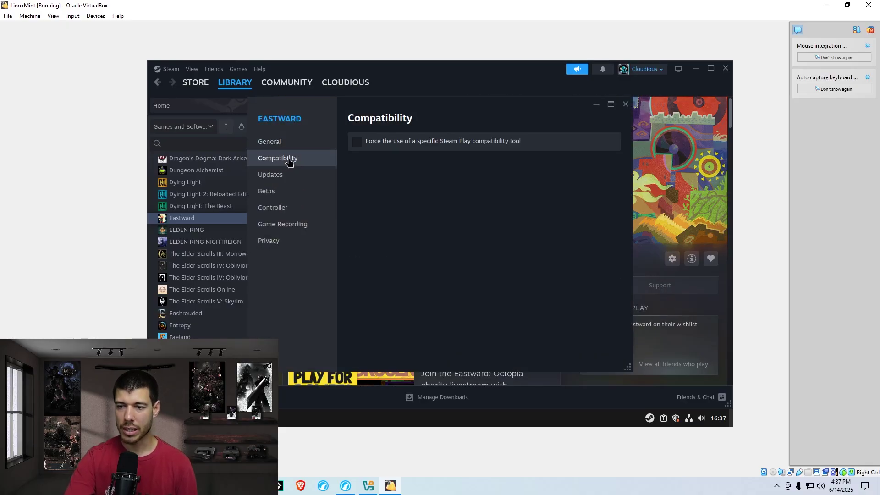
click(357, 142)
click(448, 166)
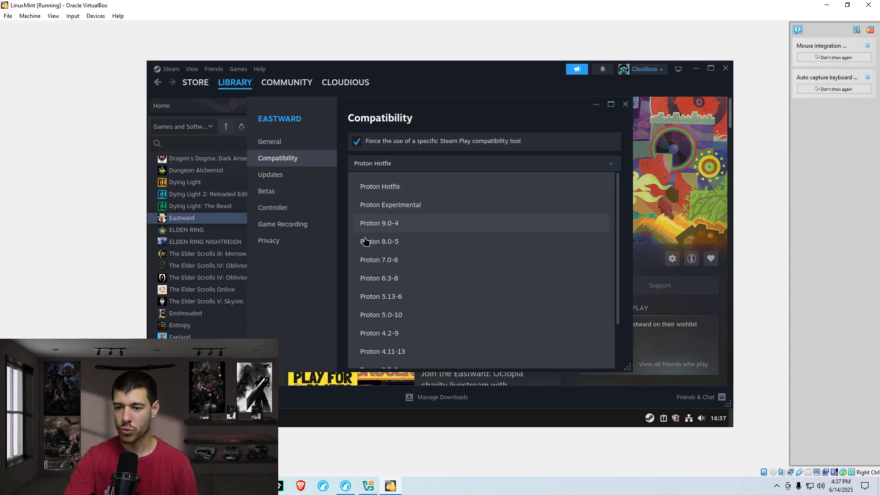
click(384, 224)
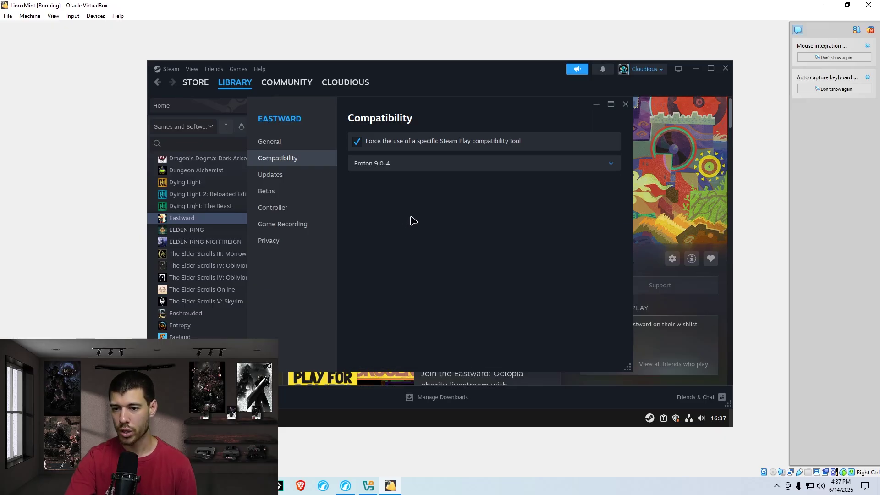
Close Properties, install Eastward to the local drive, and start playing it.
click(625, 105)
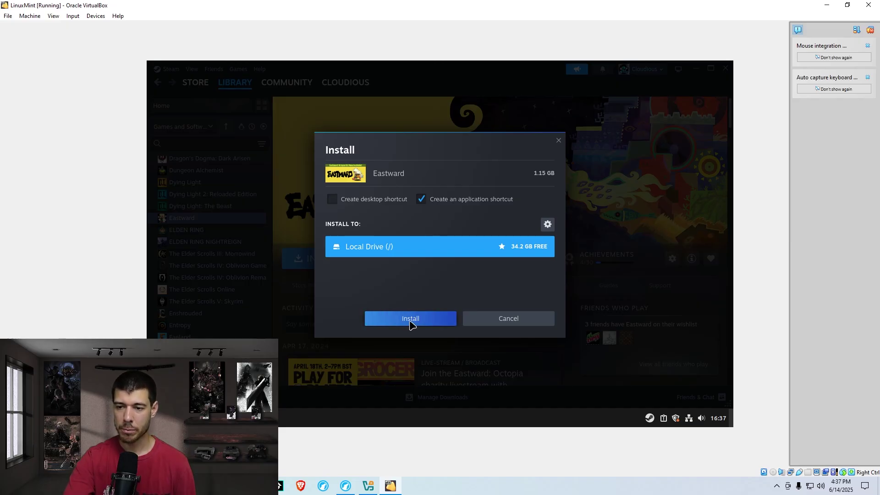
click(410, 319)
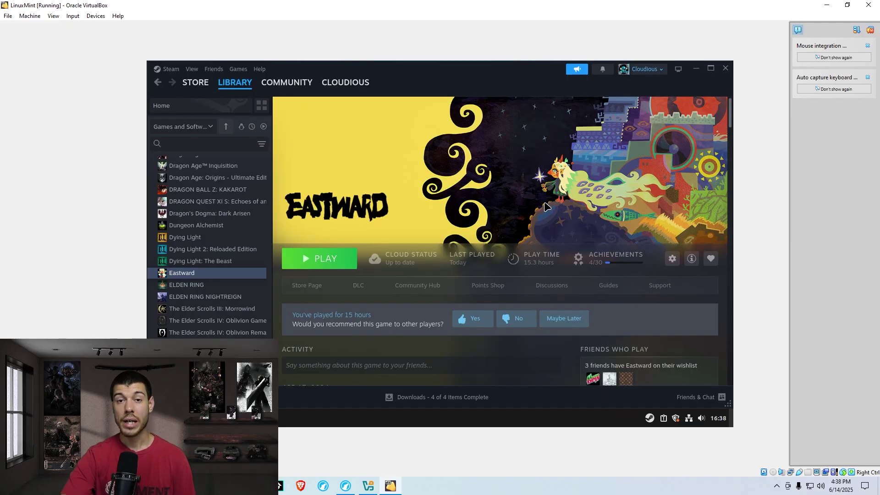
click(333, 257)
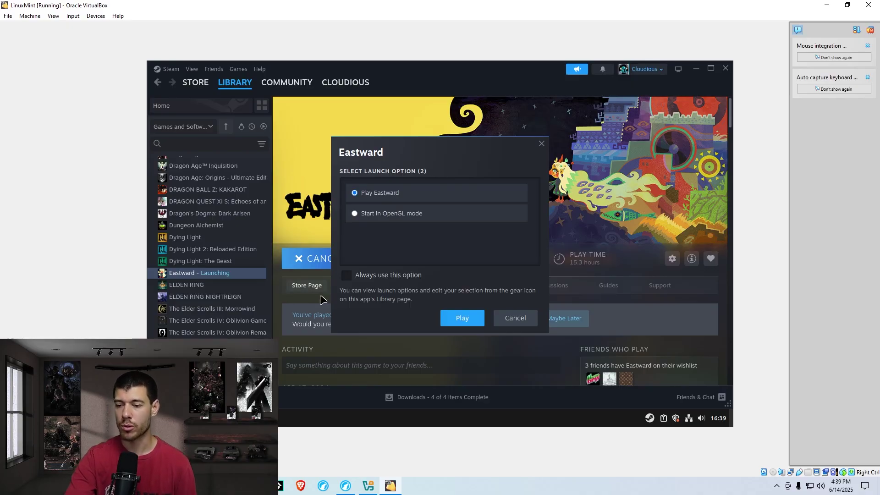
Start the game with the standard 'Play Eastward' launch option.
click(461, 318)
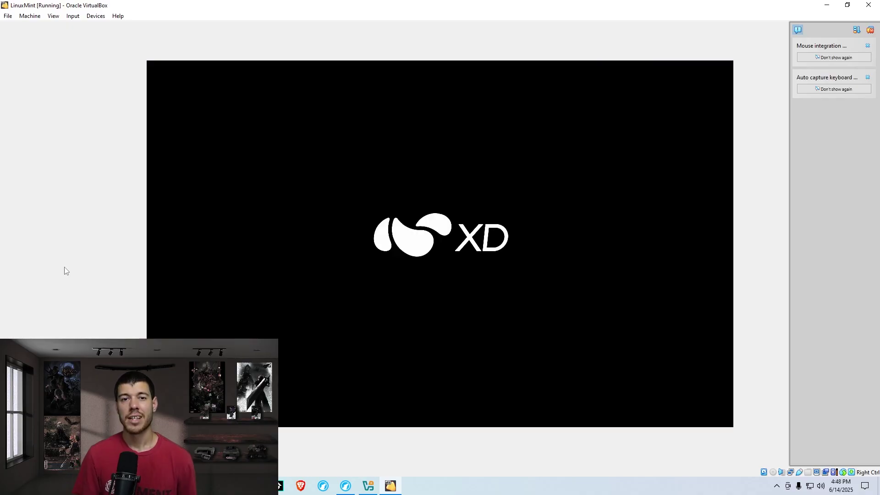